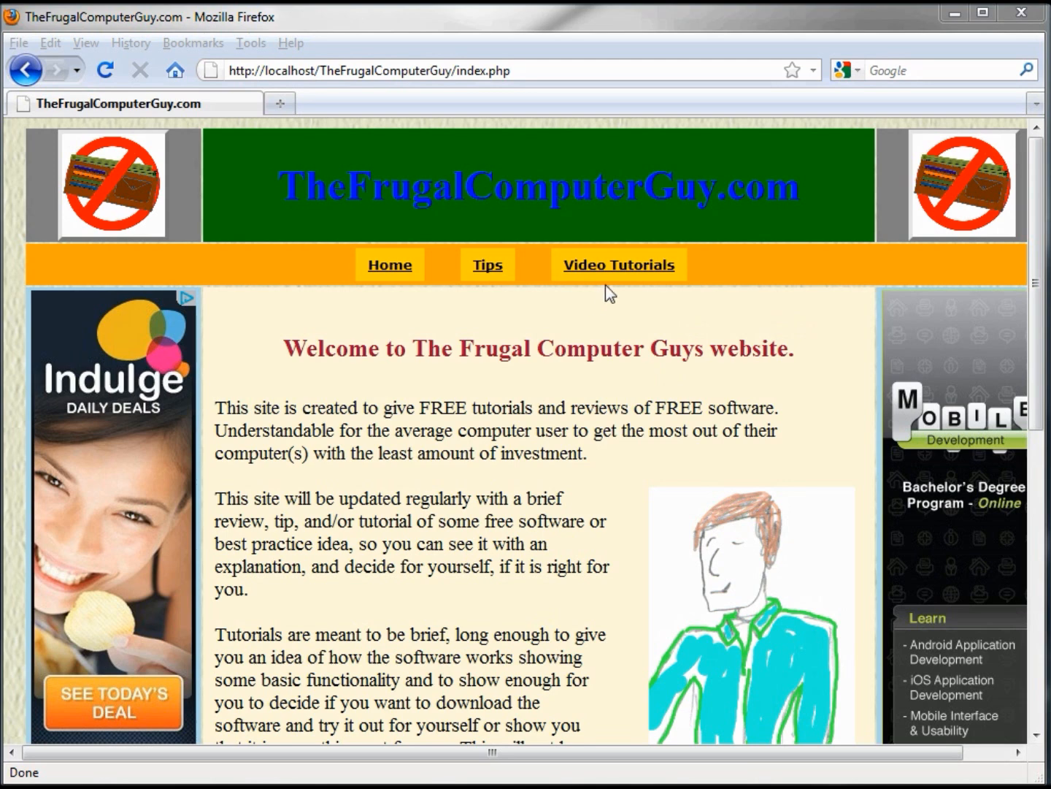
Step: Open the Office: Spreadsheet page under Video Tutorials, and switch to the team contact list in LibreOffice Calc
left_click(620, 270)
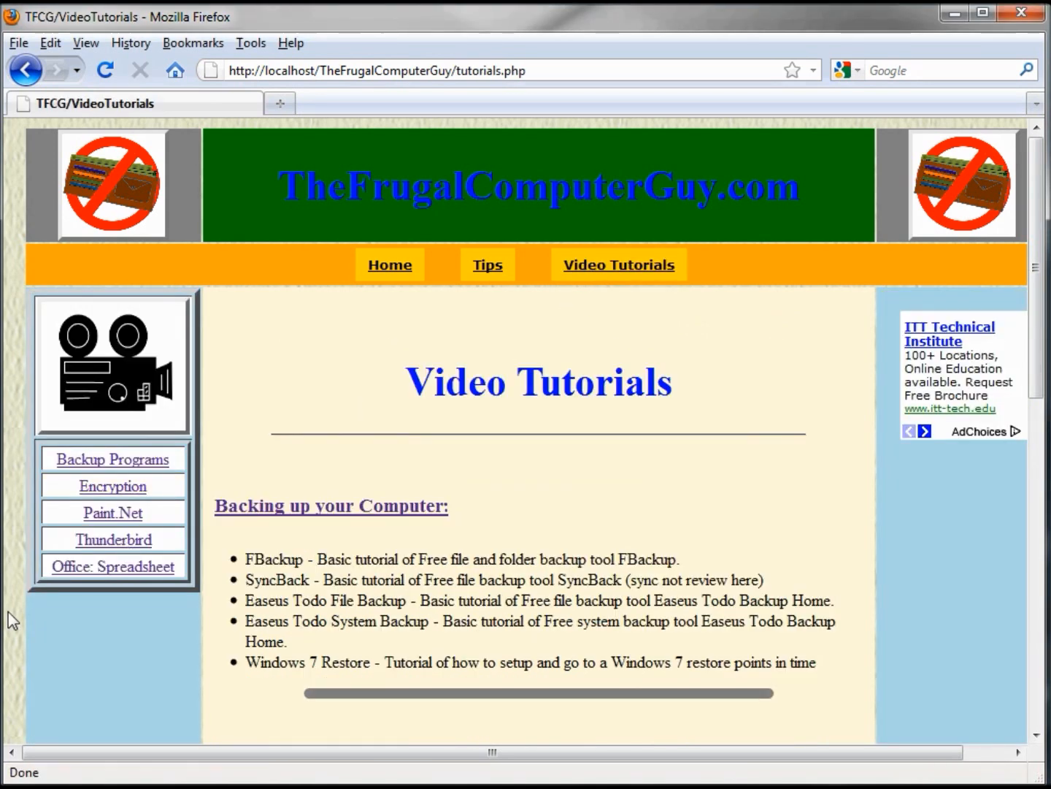
left_click(120, 573)
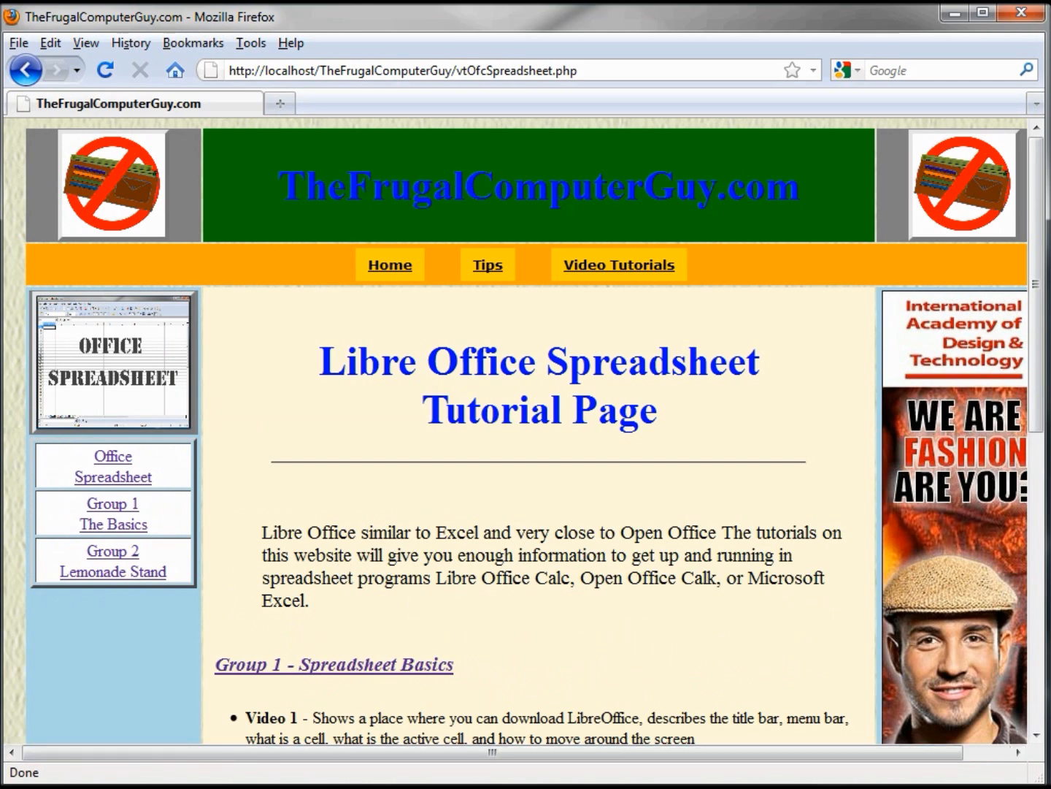
key("alt+Tab")
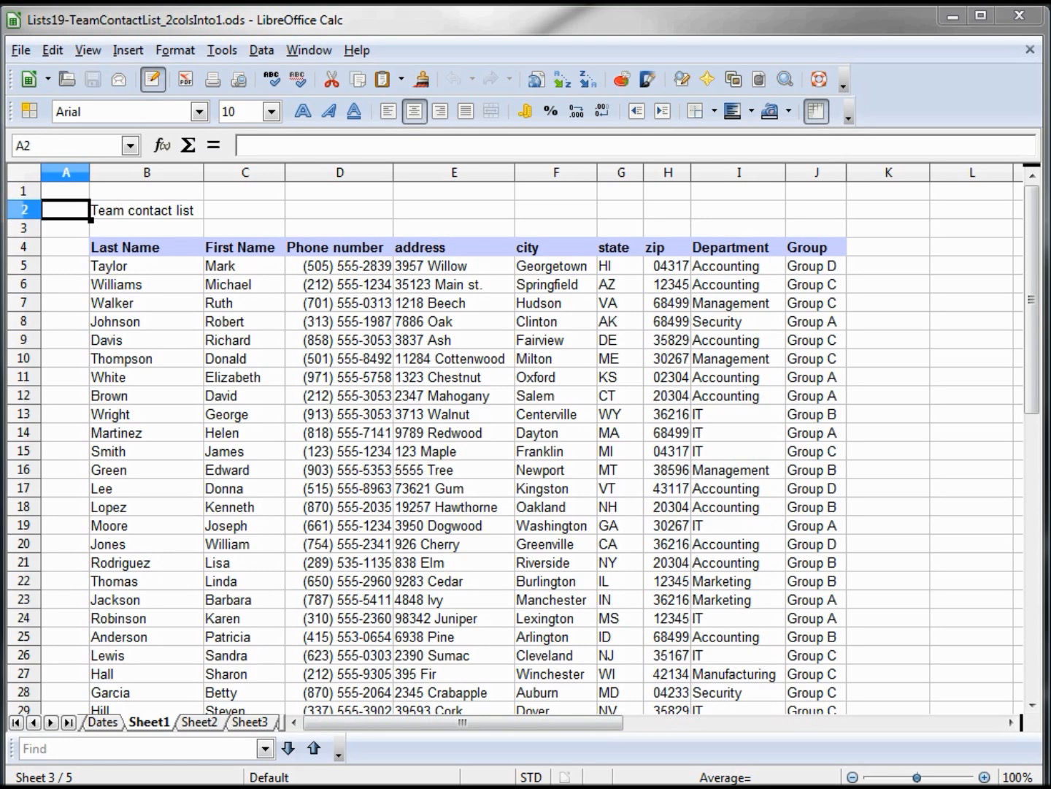
Step: Insert a new column before the Phone number column and enter "last, first" as its header in D4
left_click(332, 175)
right_click(331, 176)
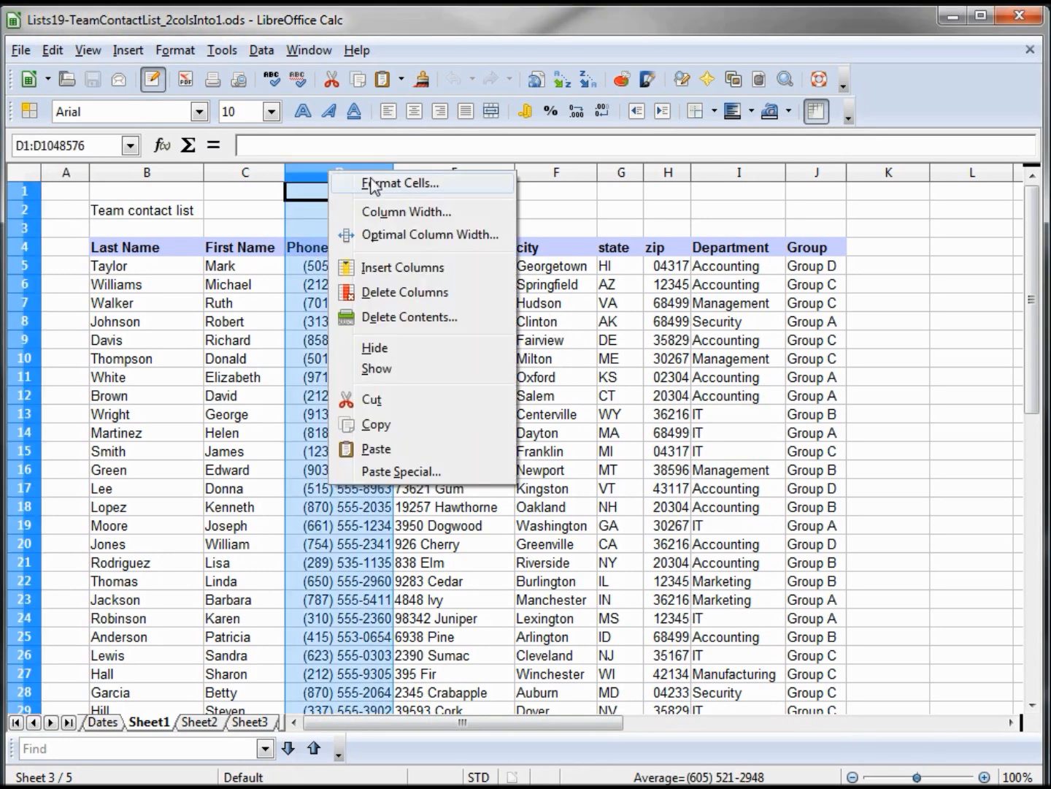
left_click(392, 268)
left_click(319, 248)
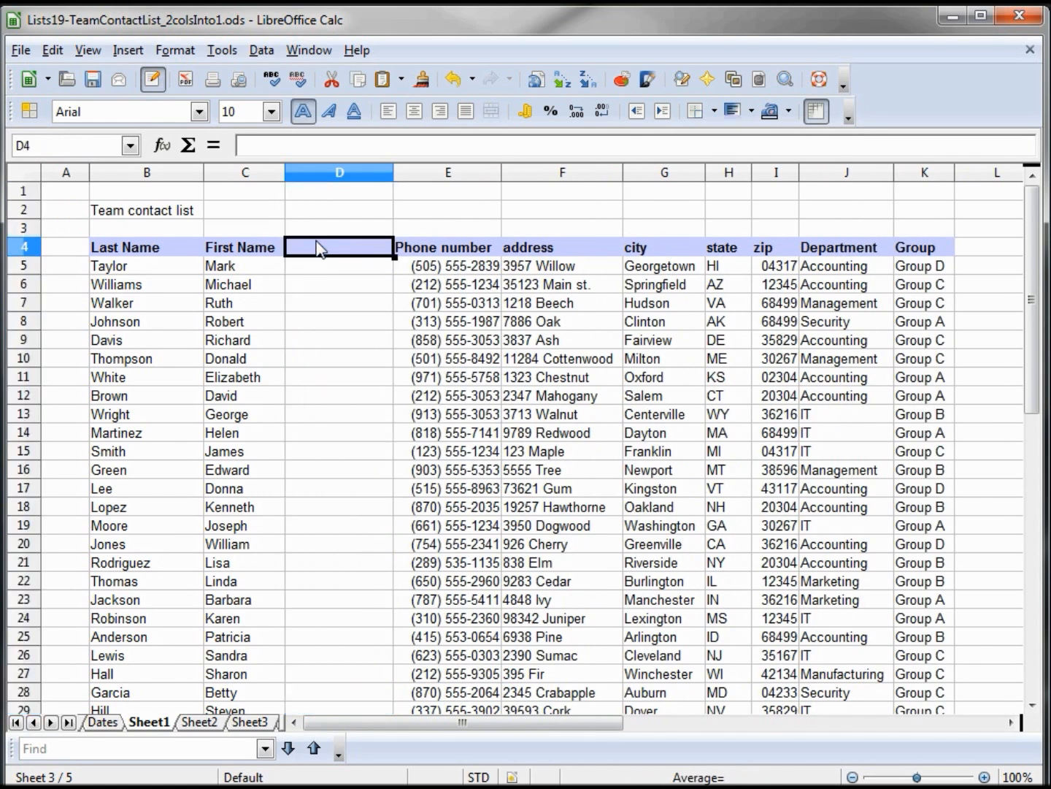
type("last,")
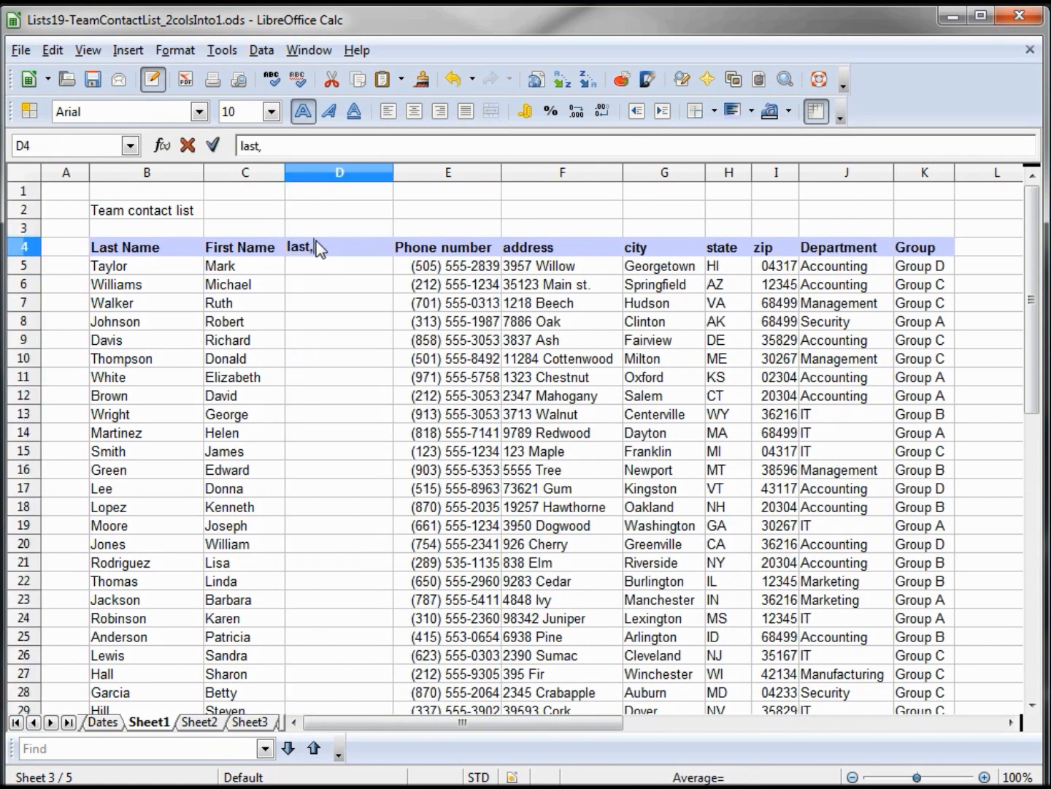
type(" first")
key("Return")
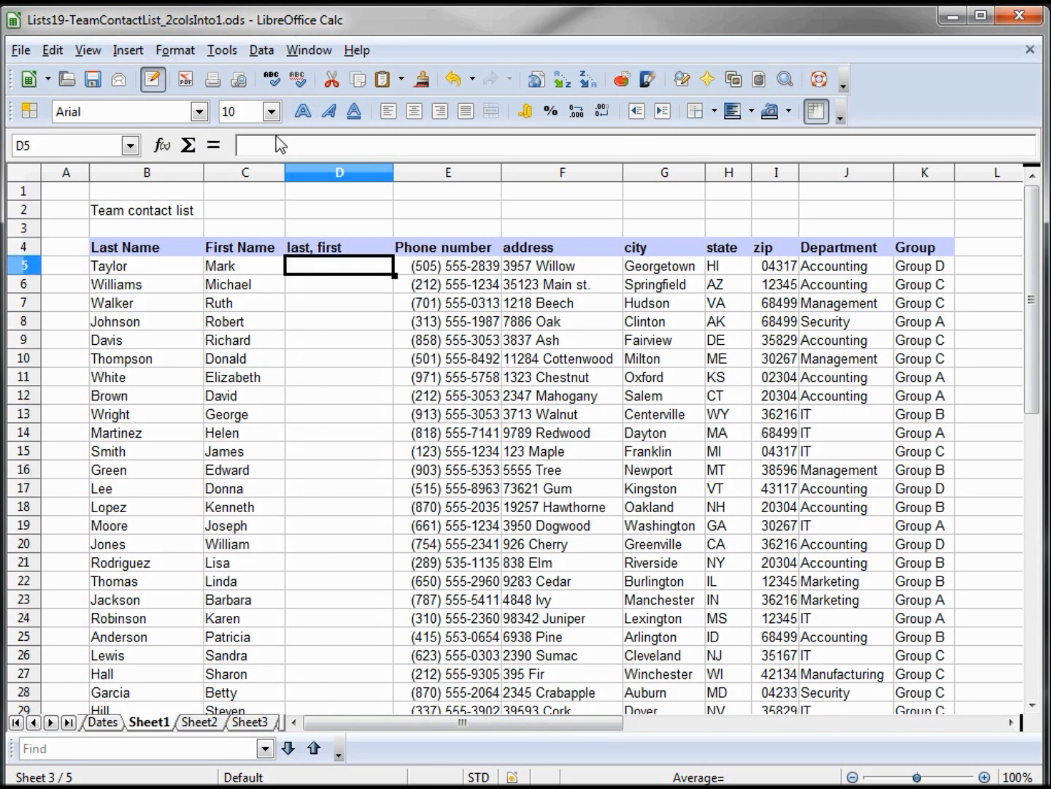
Step: Enter the formula =CONCATENATE(B5,", ",C5) in D5 to join the last and first names
left_click(278, 148)
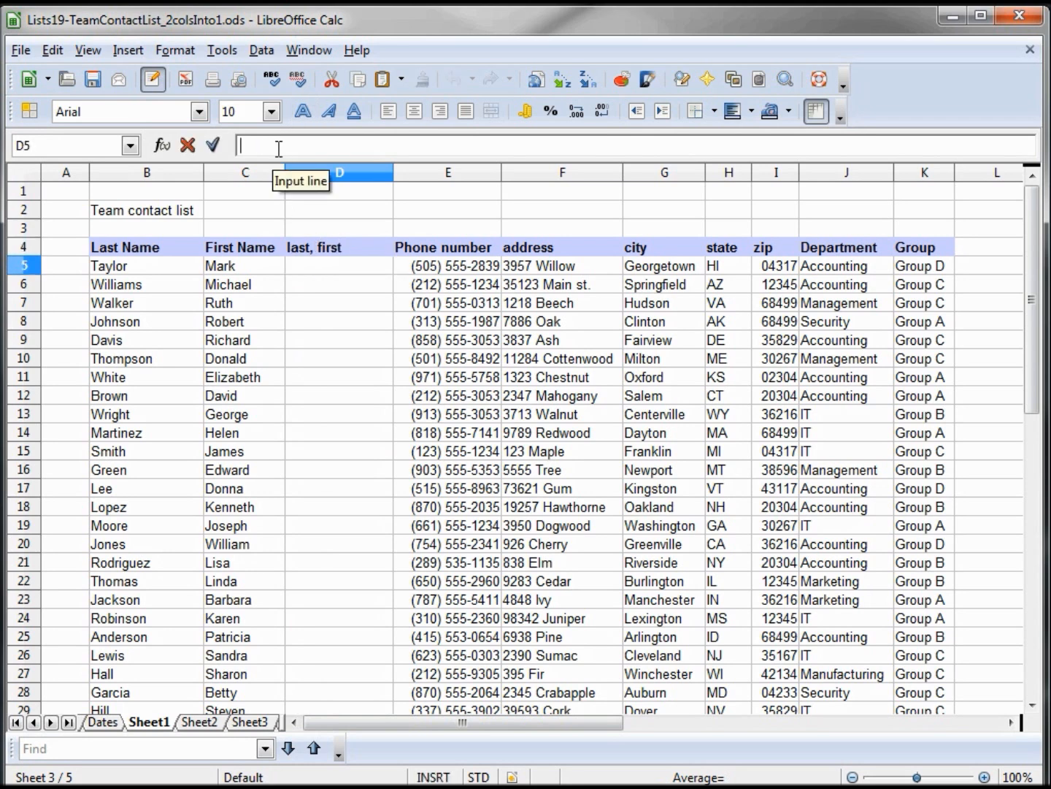
type("=CONCATENATE(B5,\", \",C5)")
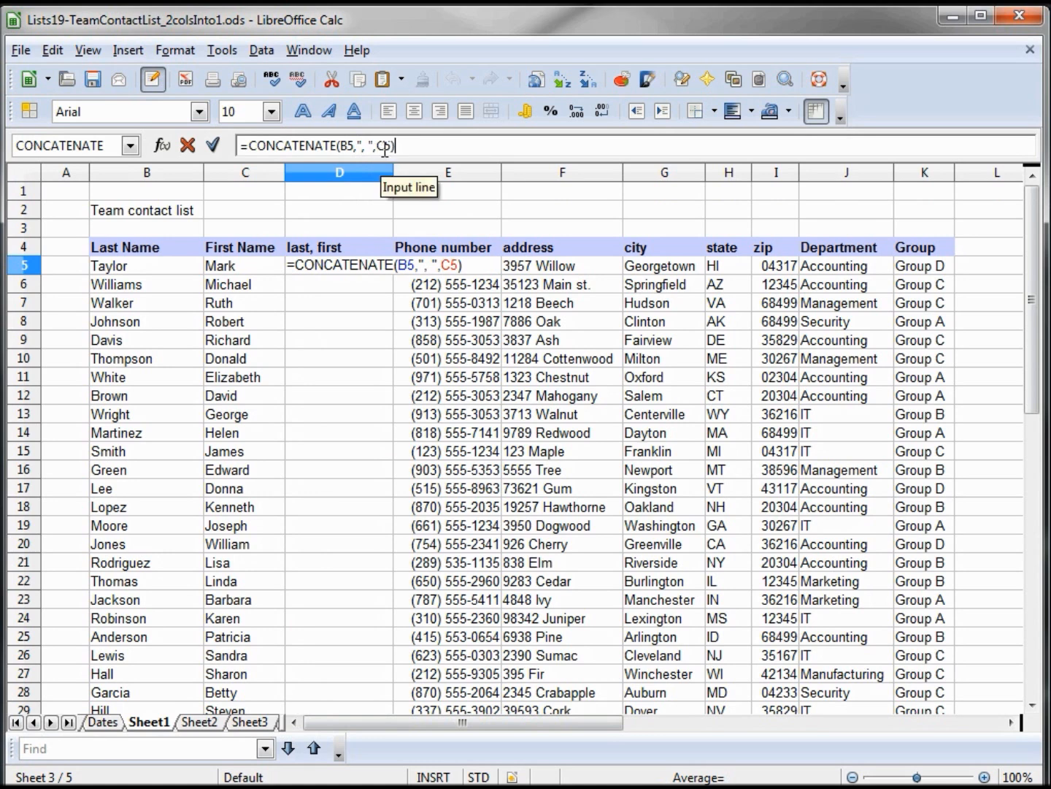
key("Return")
Step: Copy the CONCATENATE formula from D5 into cells D6 through D34
left_click(345, 264)
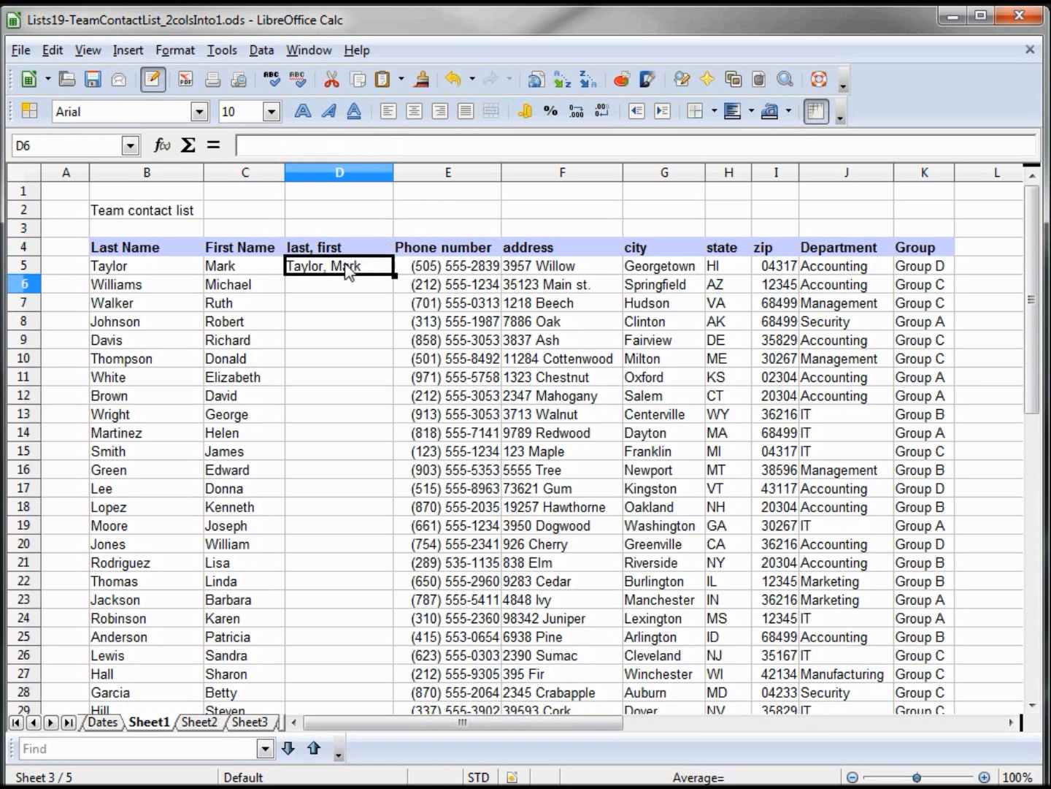
key("ctrl+c")
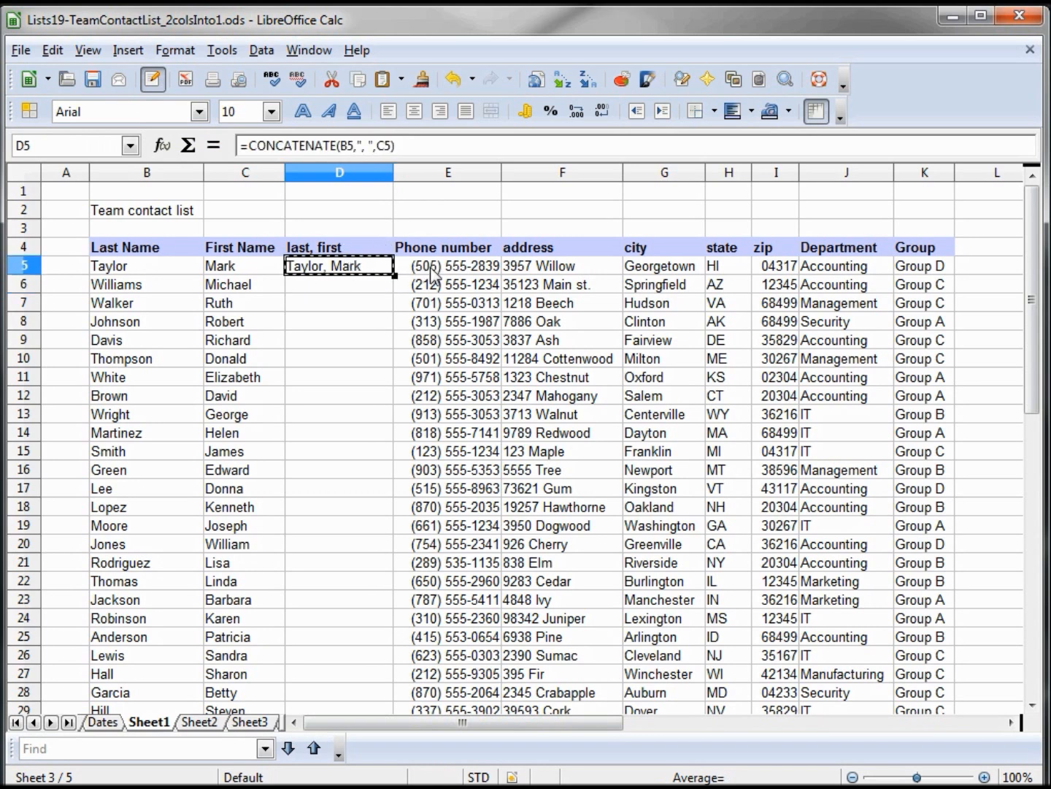
key("Down")
key("shift+Down")
key("shift+Down")
key("shift+Down")
key("shift+Down")
key("shift+Down")
key("shift+Down")
key("shift+Down")
key("shift+Down")
key("shift+Down")
key("shift+Down")
key("shift+Down")
key("shift+Down")
key("shift+Down")
key("shift+Down")
key("shift+Down")
key("shift+Down")
key("shift+Down")
key("shift+Down")
key("shift+Down")
key("shift+Down")
key("shift+Down")
key("shift+Down")
key("shift+Down")
key("shift+Down")
key("shift+Down")
key("shift+Down")
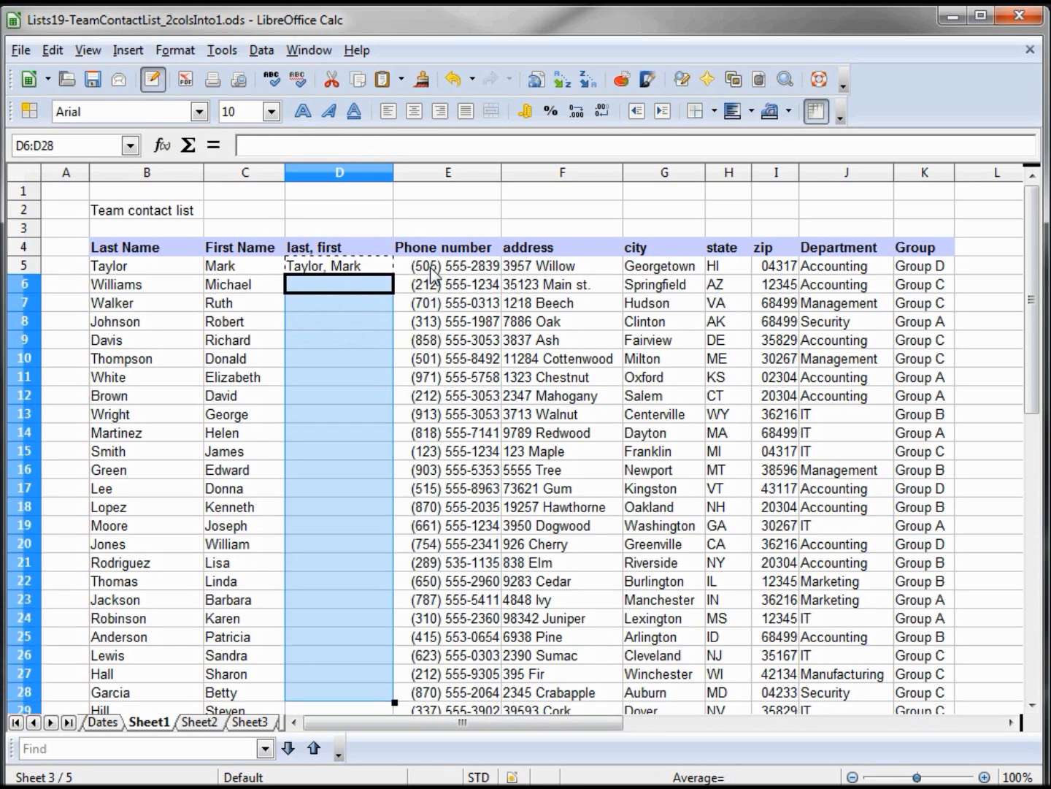
key("shift+Up")
key("shift+Up")
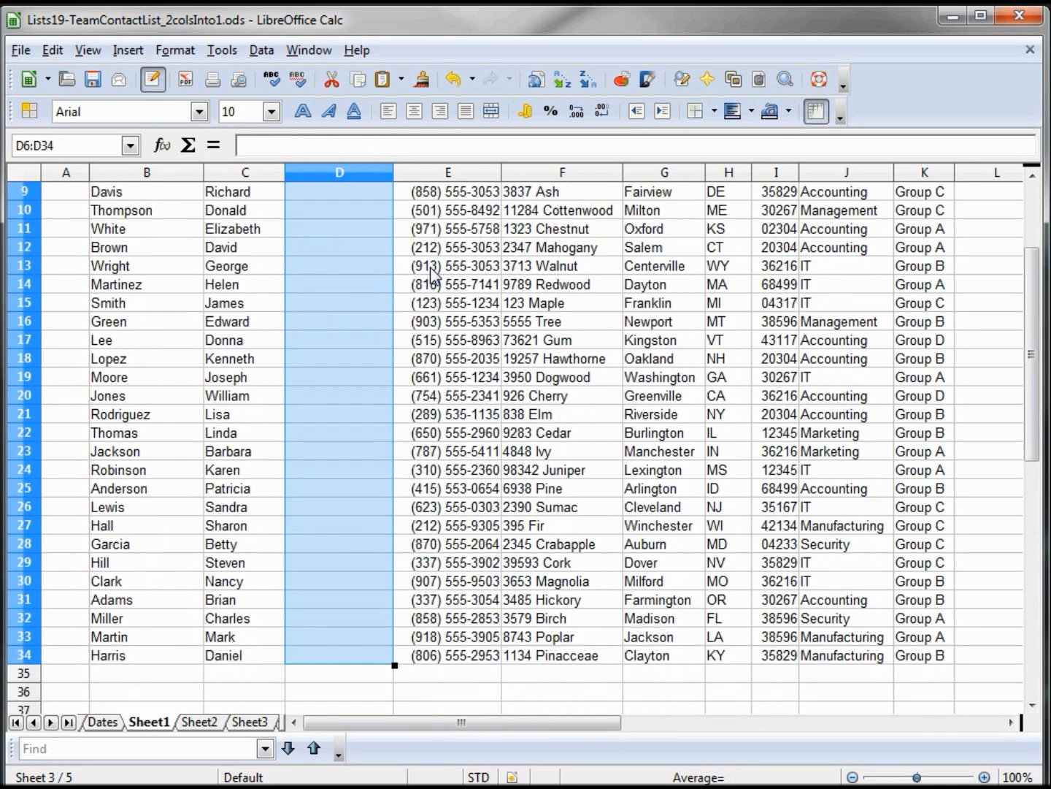
key("ctrl+v")
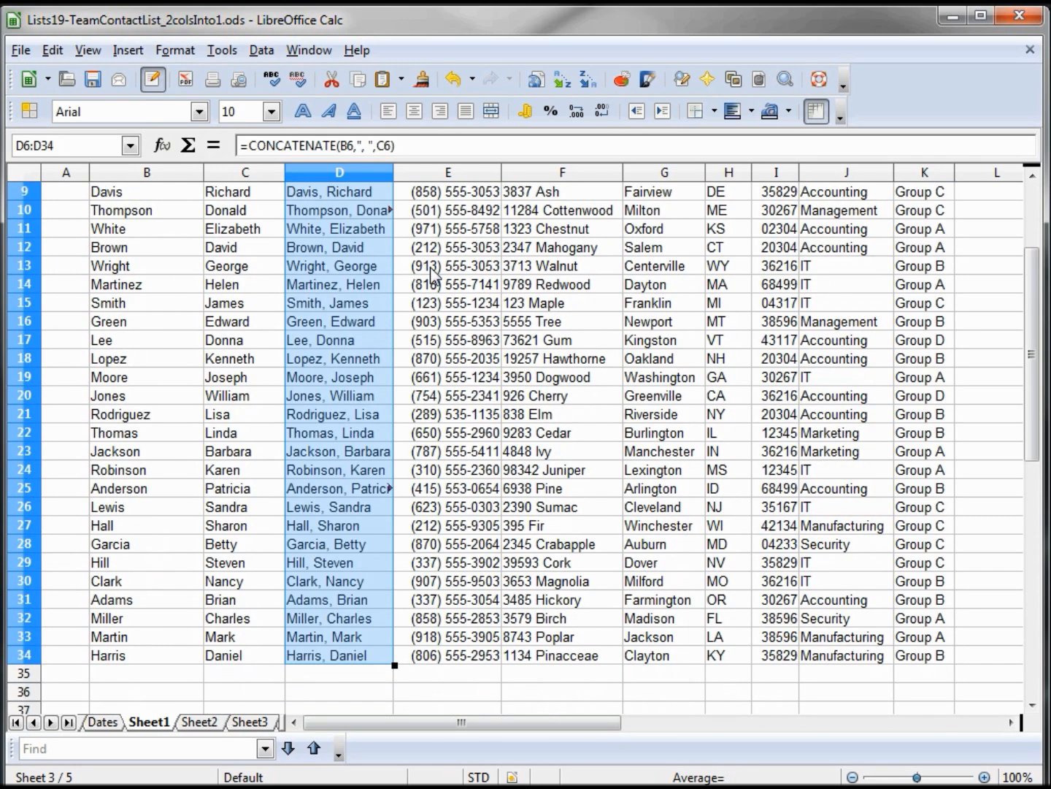
Step: Copy the combined names in the range D5:D34
left_click(345, 660)
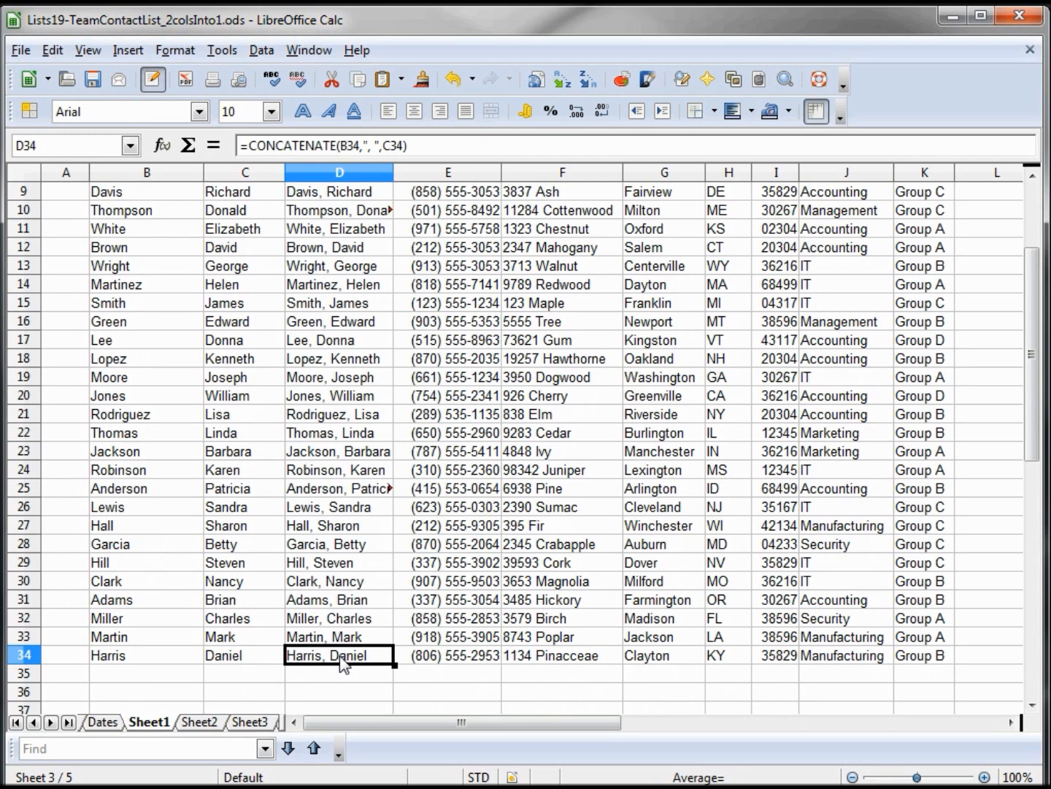
key("shift+Up")
key("shift+Up")
key("shift+Up")
key("shift+Up")
key("shift+Up")
key("shift+Up")
key("shift+Up")
key("shift+Up")
key("shift+Up")
key("shift+Up")
key("shift+Up")
key("shift+Up")
key("shift+Up")
key("shift+Up")
key("shift+Up")
key("shift+Up")
key("shift+Up")
key("shift+Up")
key("shift+Up")
key("shift+Up")
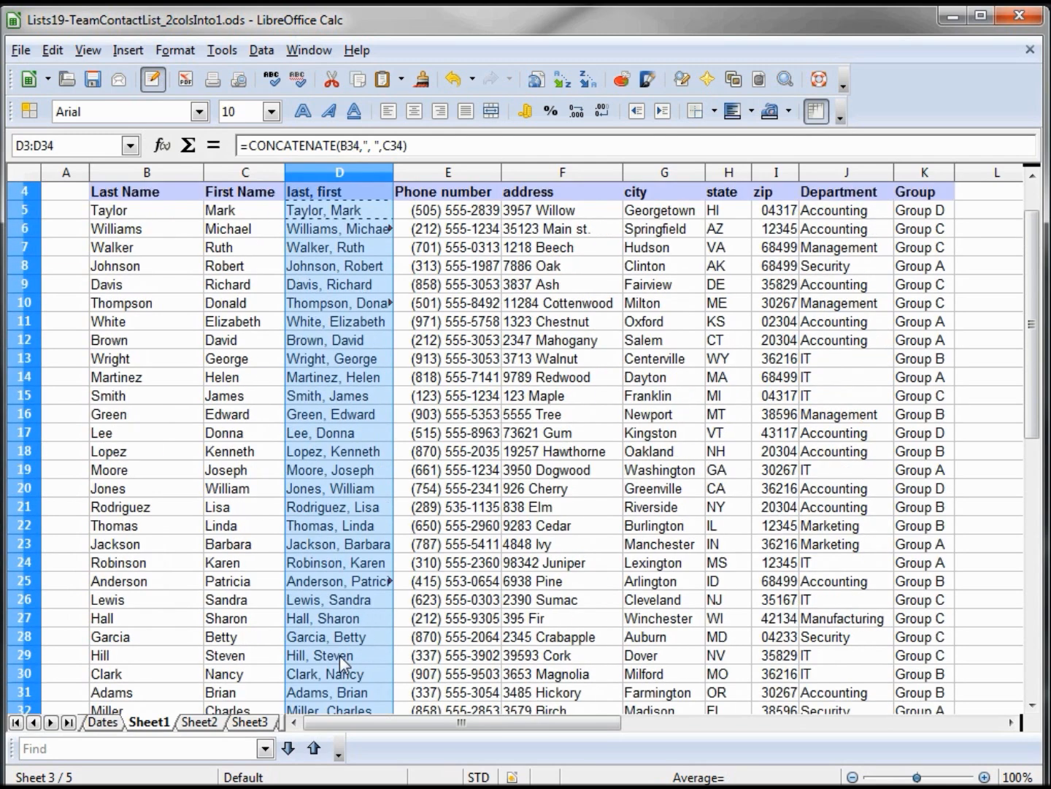
key("shift+Down")
key("shift+Down")
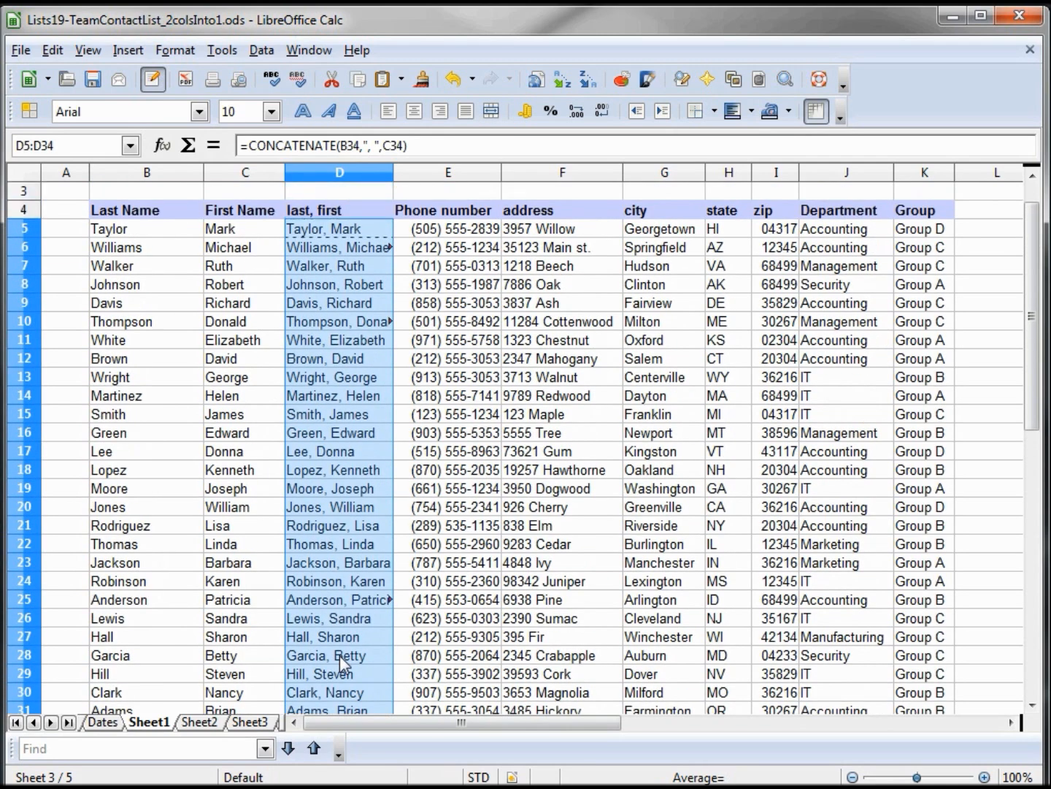
key("ctrl+c")
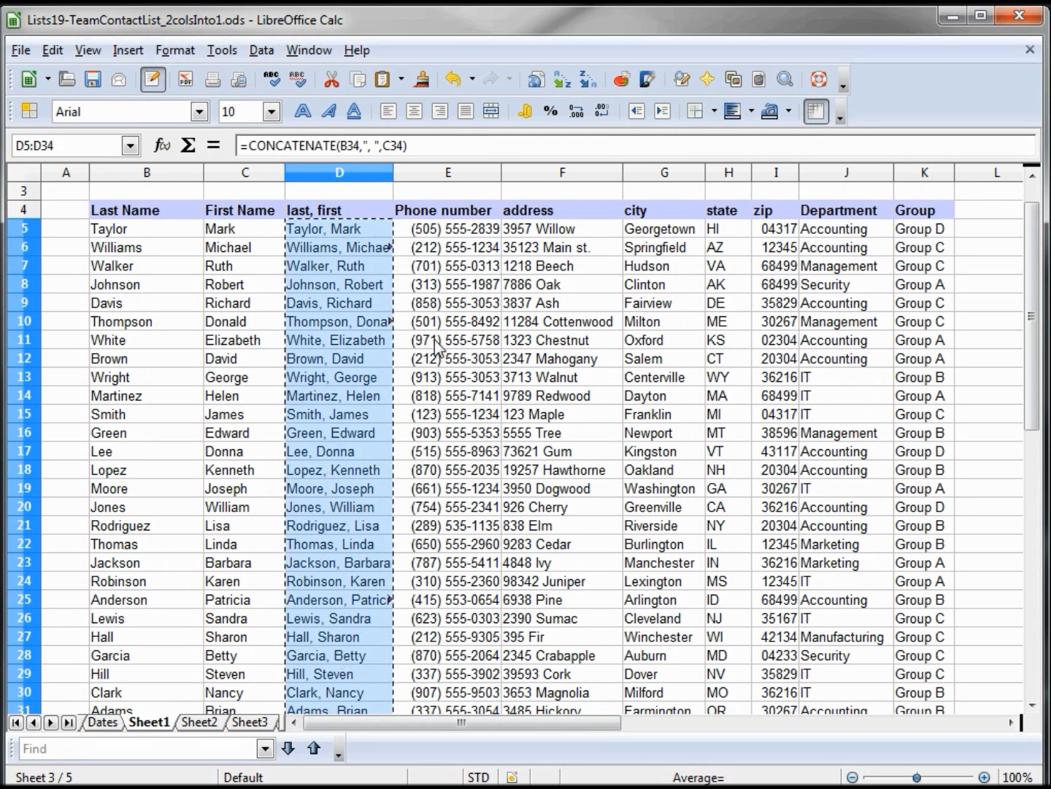
Step: Paste the copied names back at D5 with Paste Special as Text only, overwriting the existing formulas
left_click(321, 233)
right_click(322, 230)
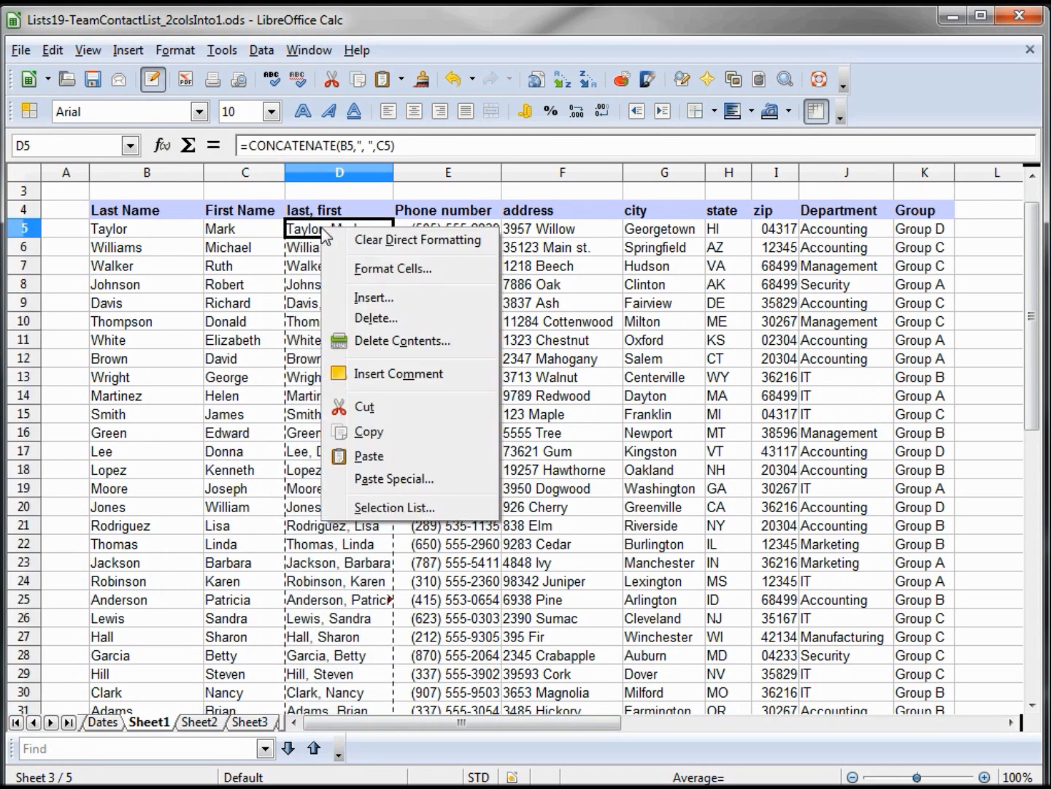
left_click(392, 483)
left_click(282, 265)
left_click(282, 351)
left_click(282, 378)
left_click(282, 404)
left_click(282, 430)
left_click(281, 458)
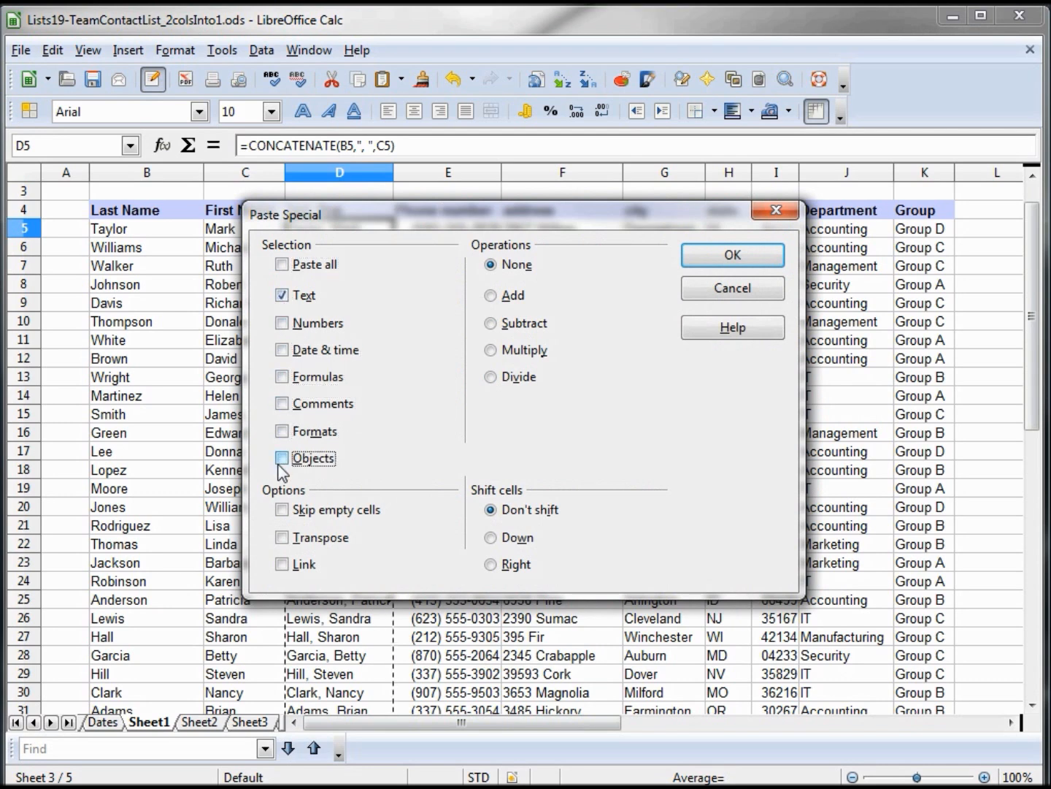
left_click(733, 254)
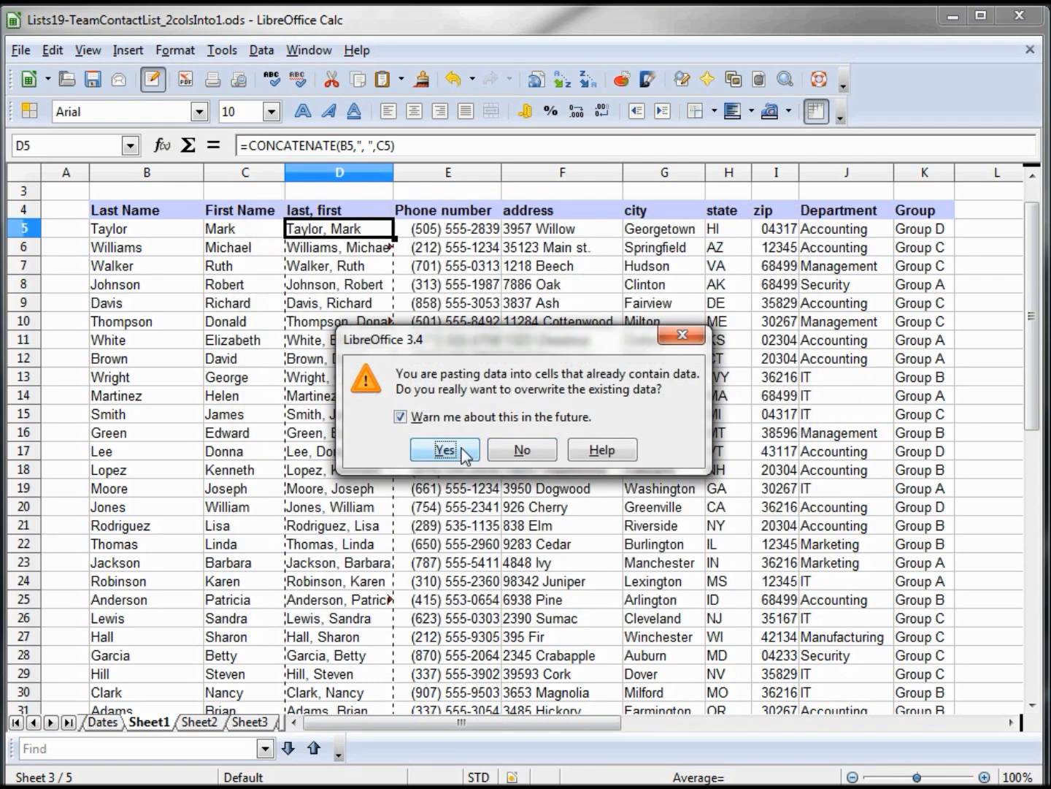
left_click(447, 449)
Step: Check the contents of the combined name cells from D5 down to D14 for plain text instead of formulas
left_click(346, 235)
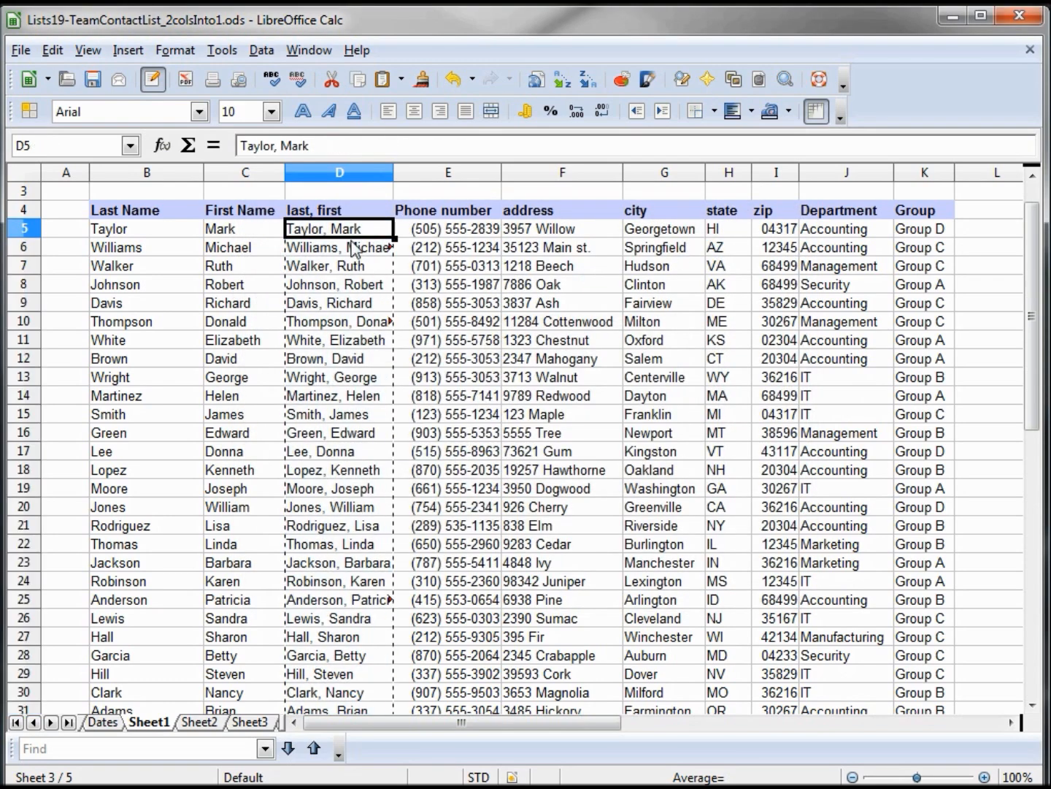
key("Down")
key("Down")
key("Down")
key("Down")
key("Down")
key("Down")
key("Down")
key("Down")
key("Down")
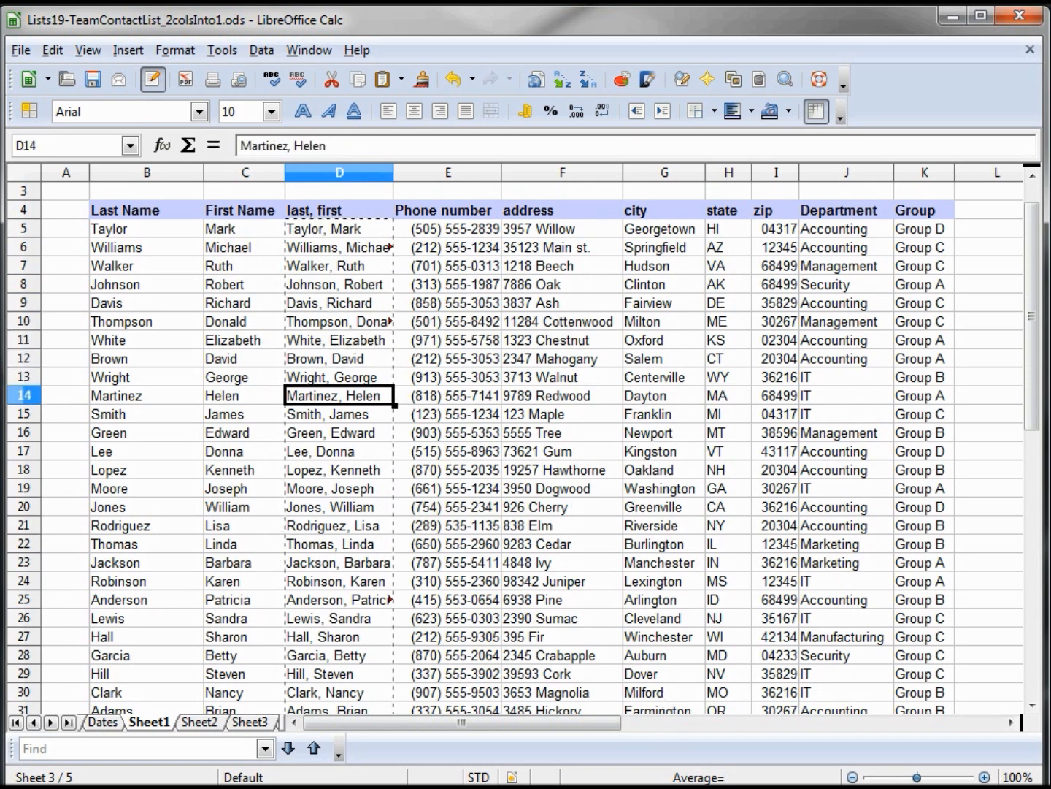
Step: Clear the copy marquee and fit column D's width to its contents
key("Escape")
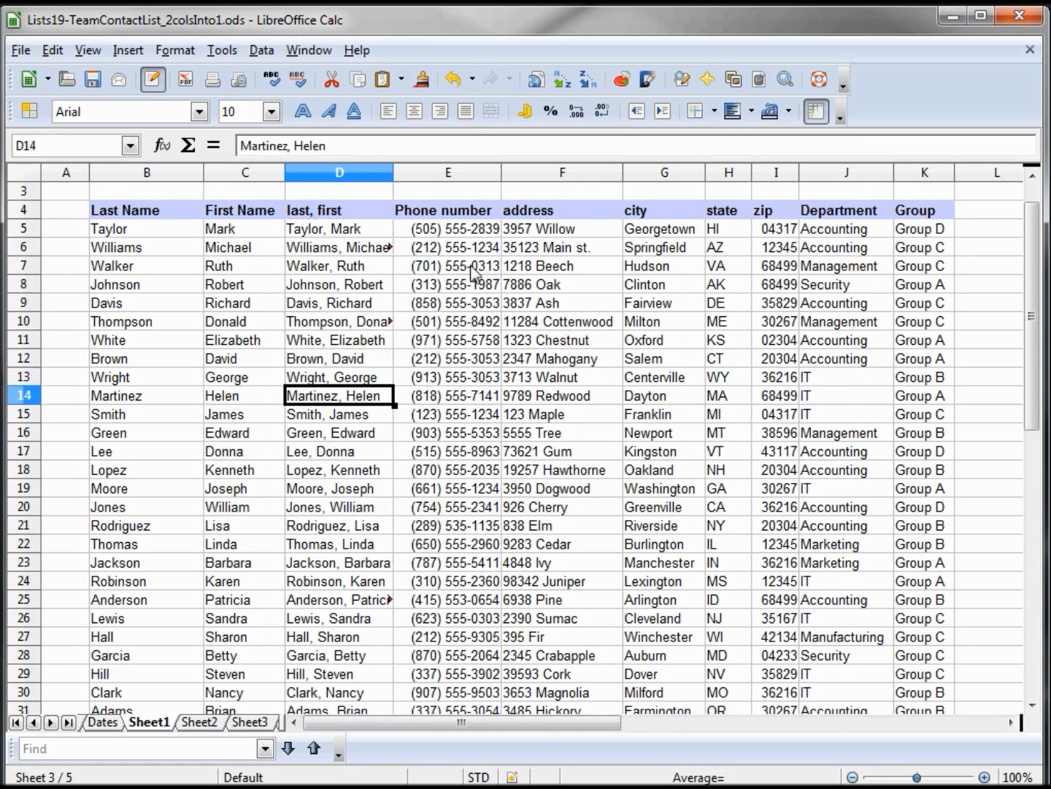
double_click(395, 173)
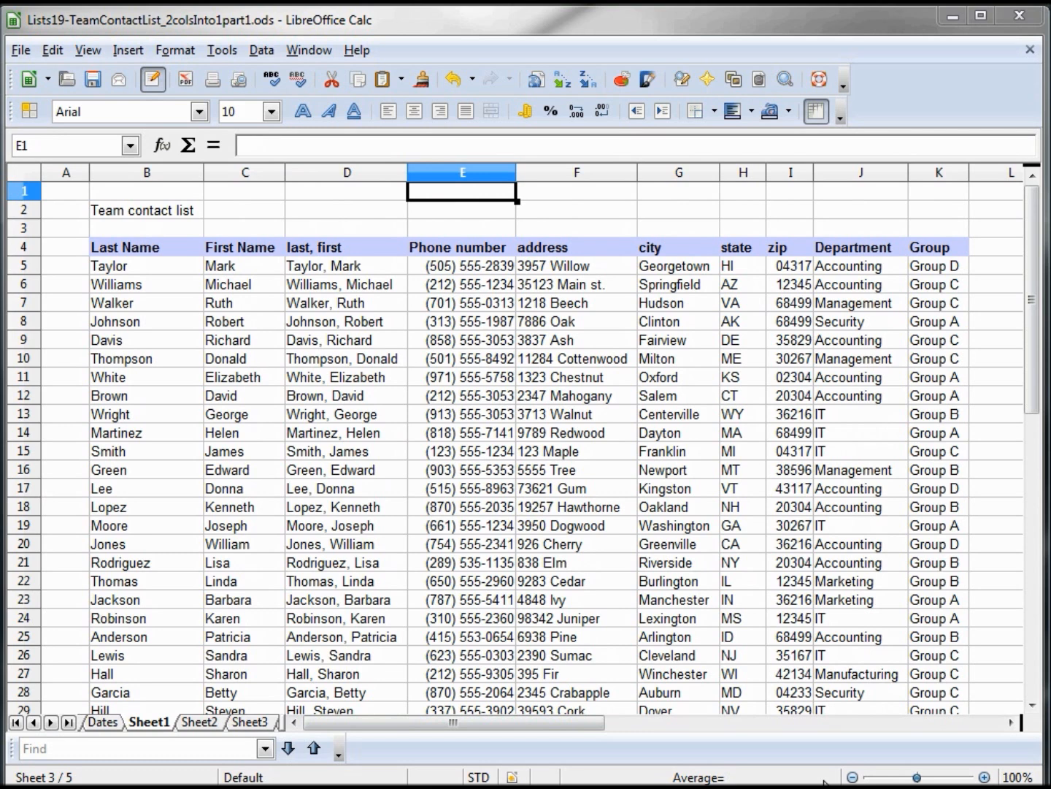
Step: Undo the deletion of columns E and F, and examine the last-name LEFT and SEARCH formulas in E5, E3 and E2
left_click(457, 78)
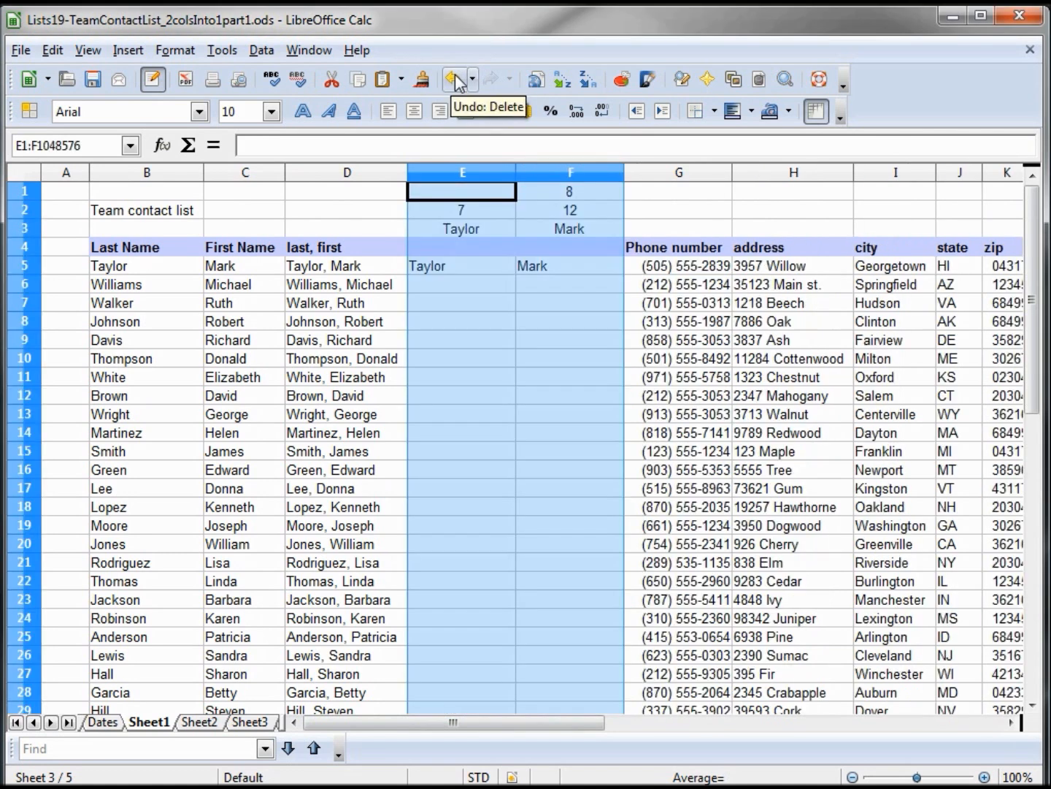
left_click(446, 272)
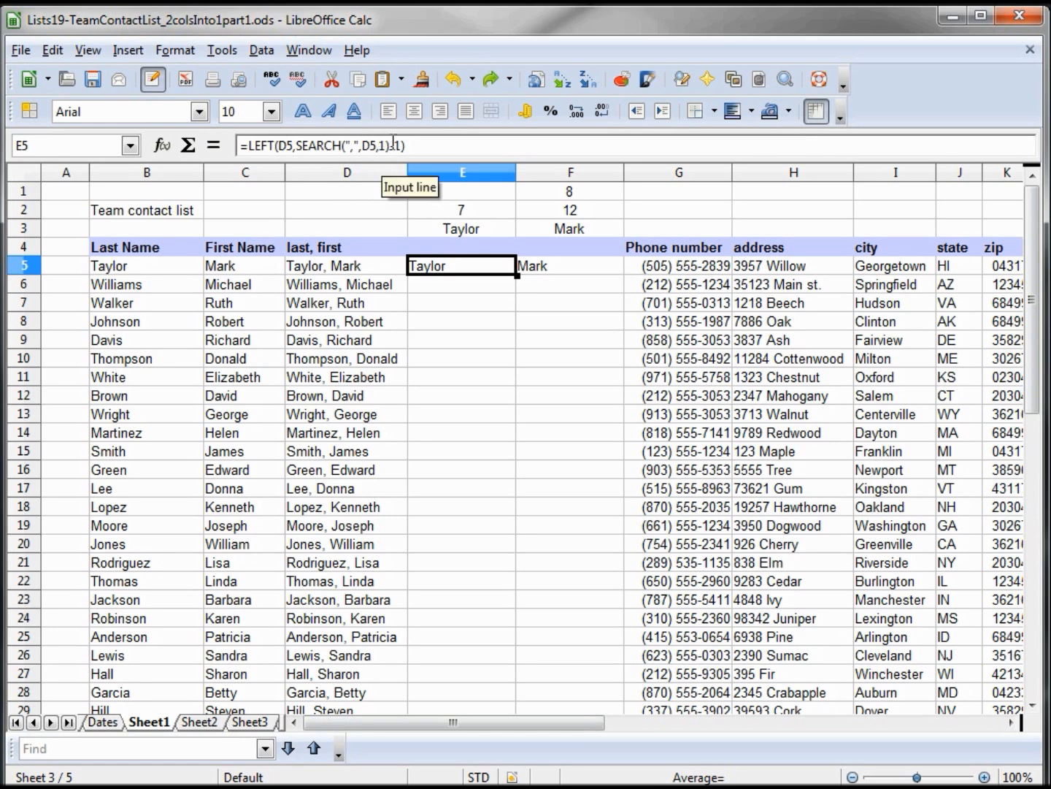
left_click(452, 233)
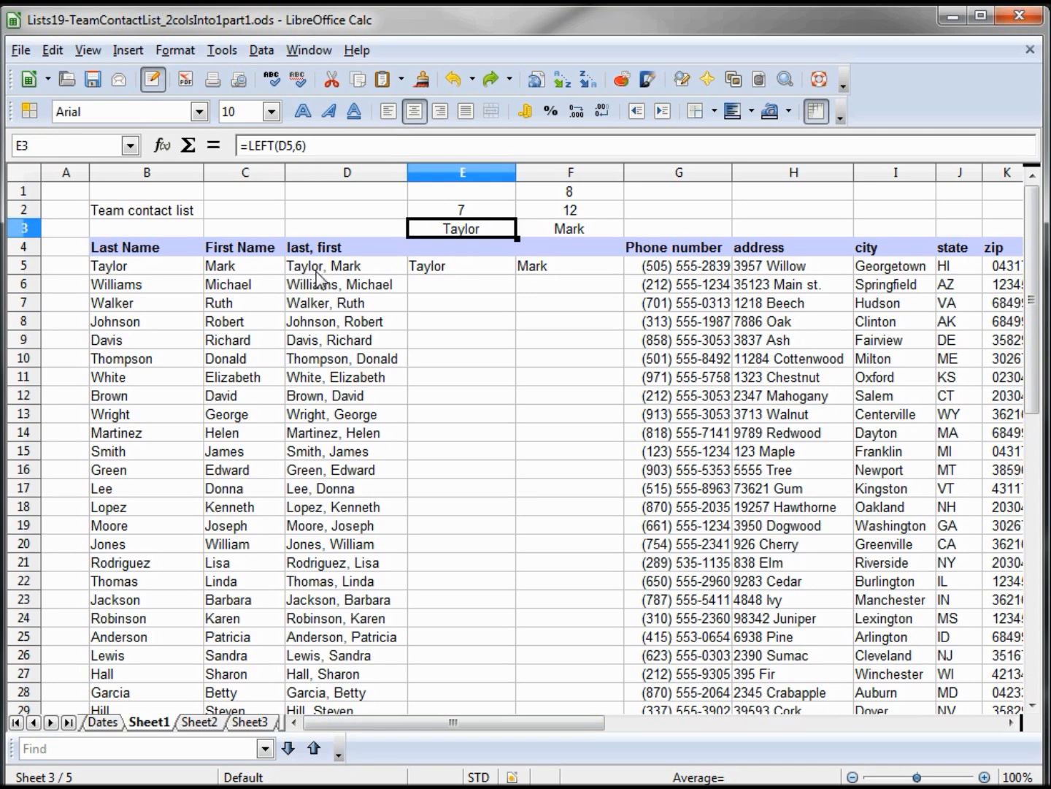
left_click(438, 268)
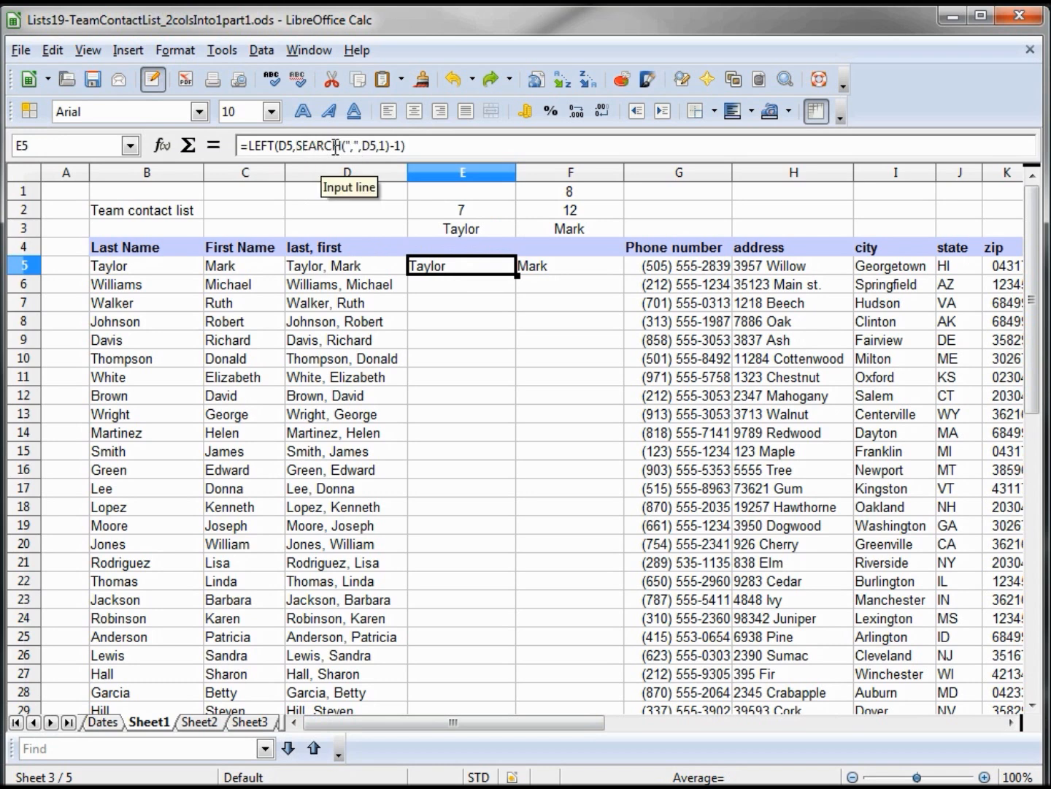
left_click(456, 214)
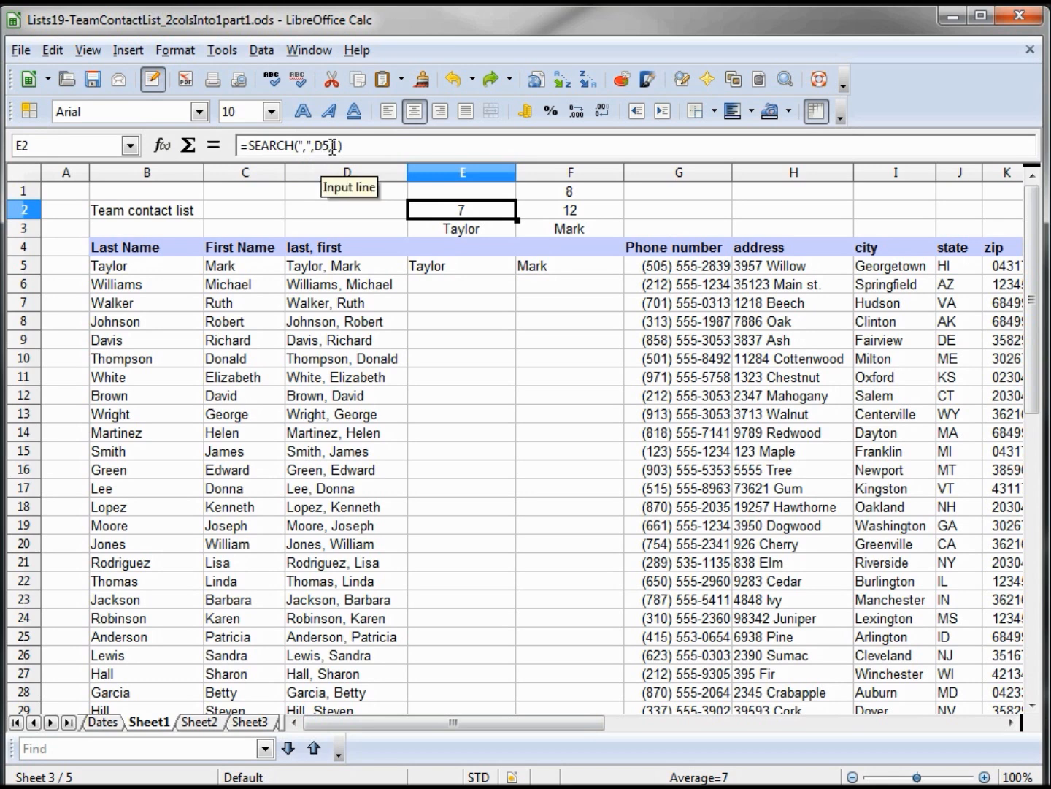
left_click(438, 276)
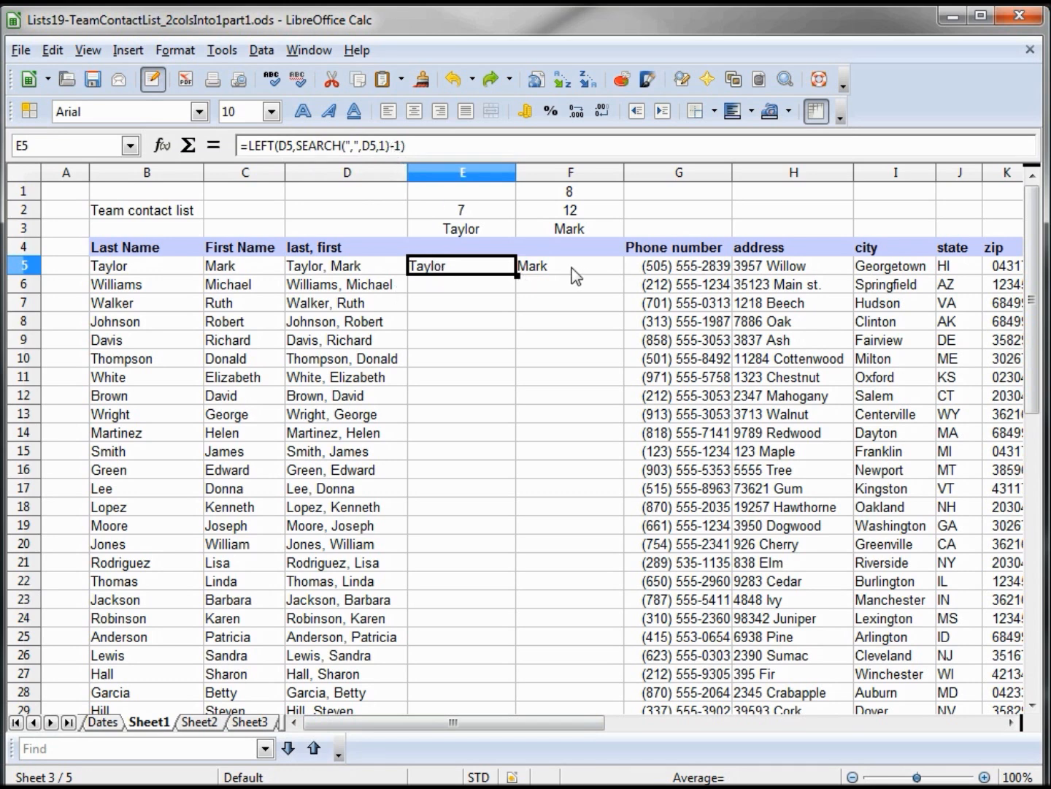
Step: Examine the first-name RIGHT, LEN and FIND formulas in F5, F3, F2 and F1
left_click(542, 276)
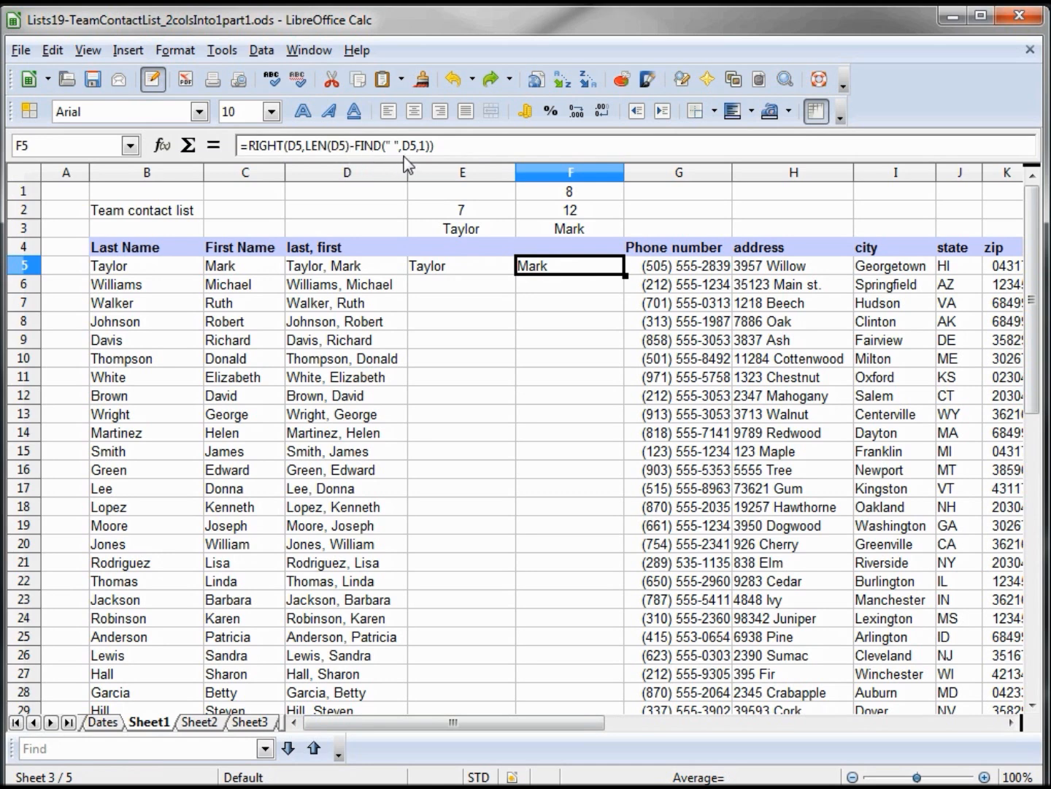
left_click(568, 233)
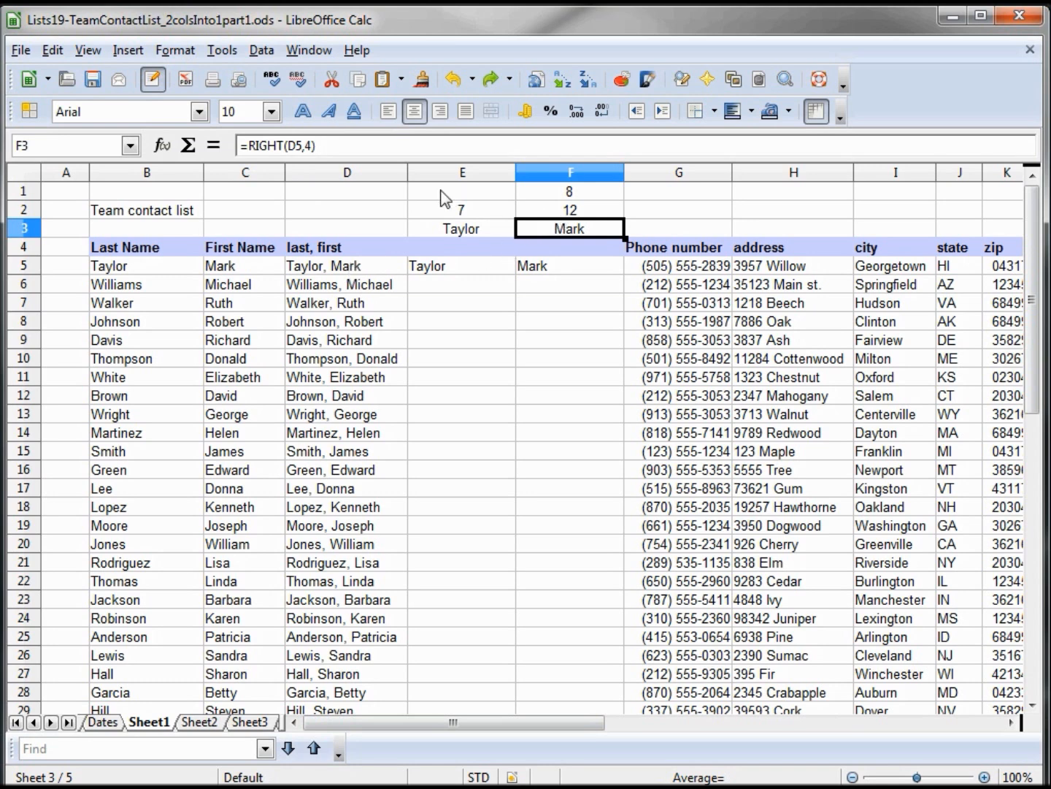
left_click(547, 271)
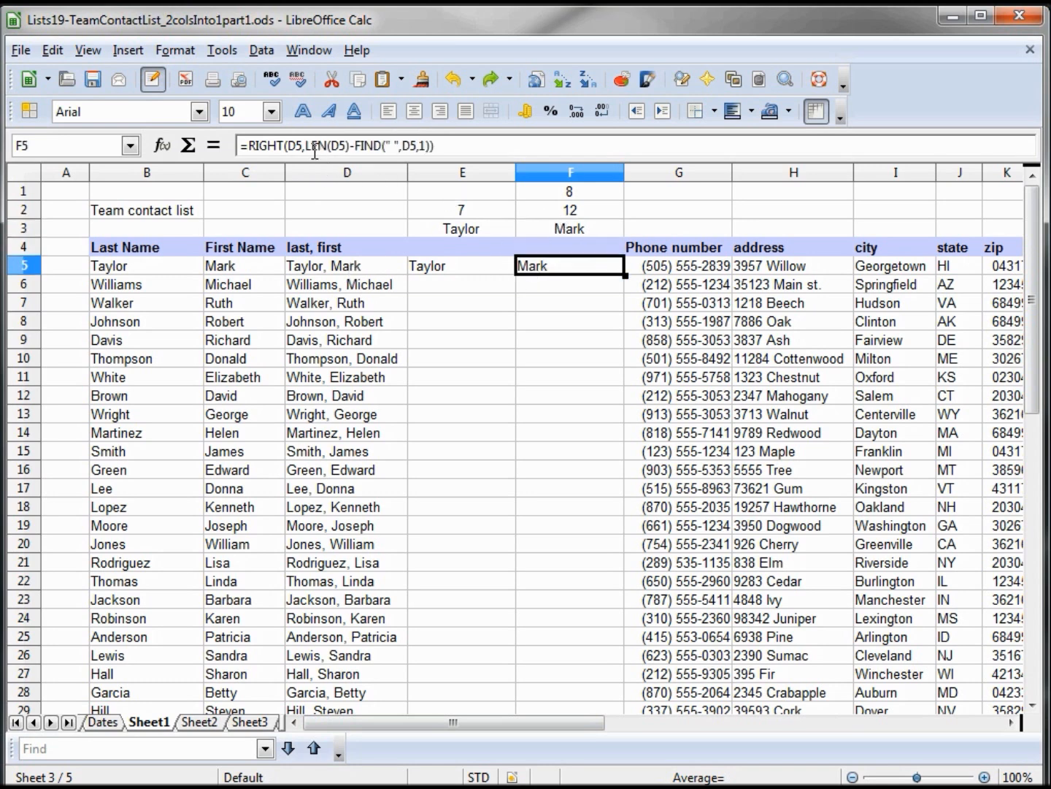
left_click(558, 215)
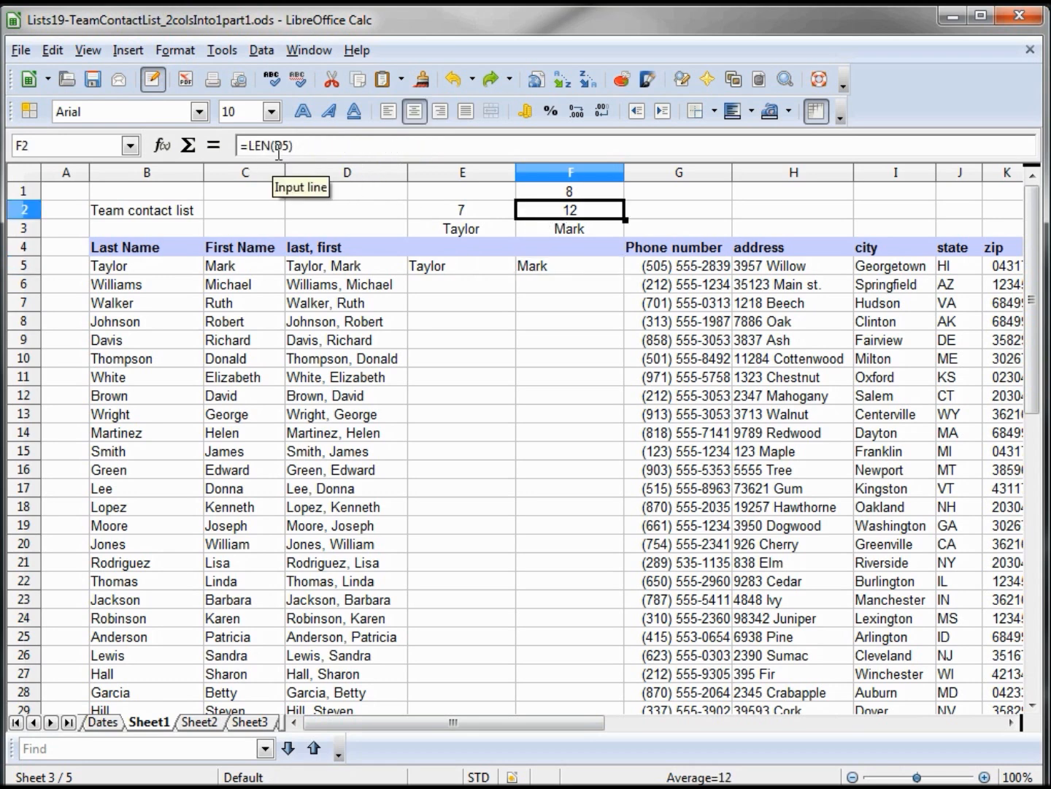
left_click(562, 191)
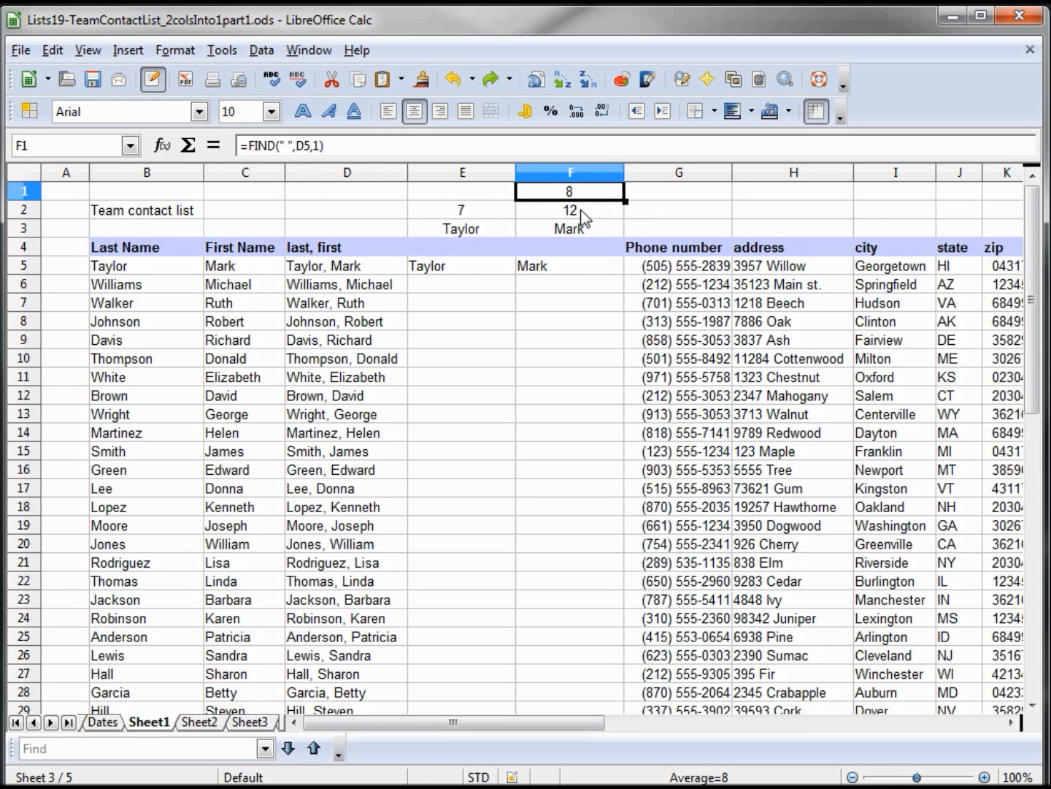
left_click(582, 211)
left_click(584, 193)
left_click(577, 232)
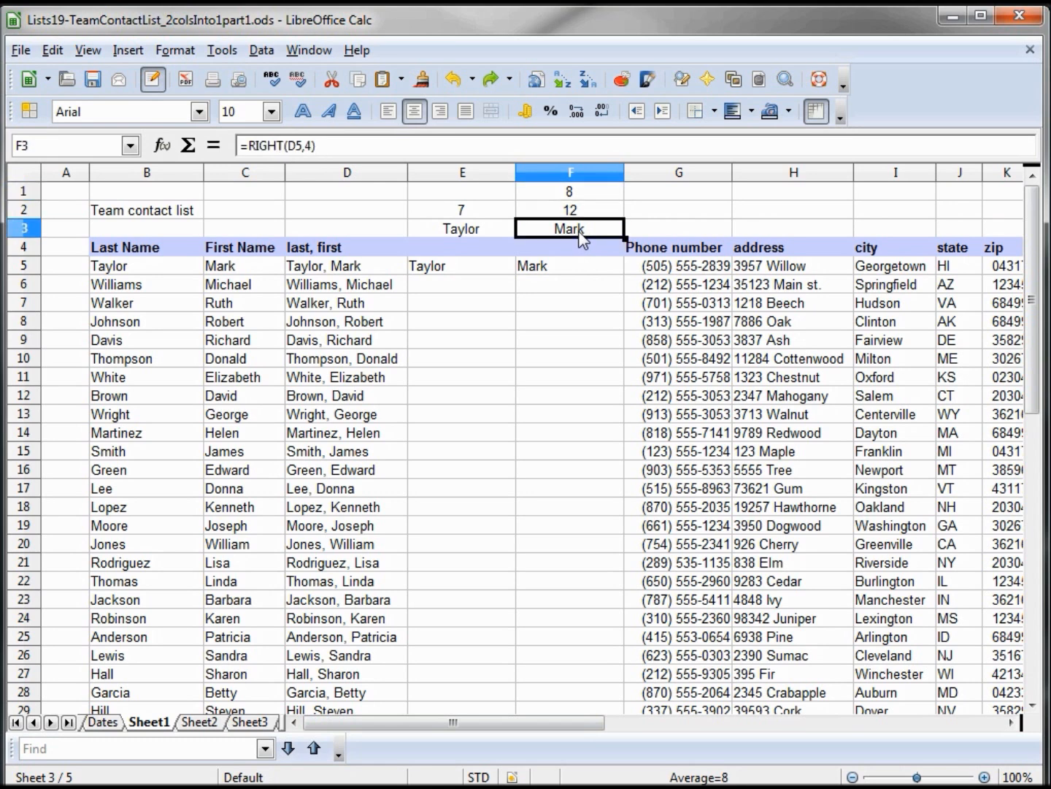
left_click(581, 272)
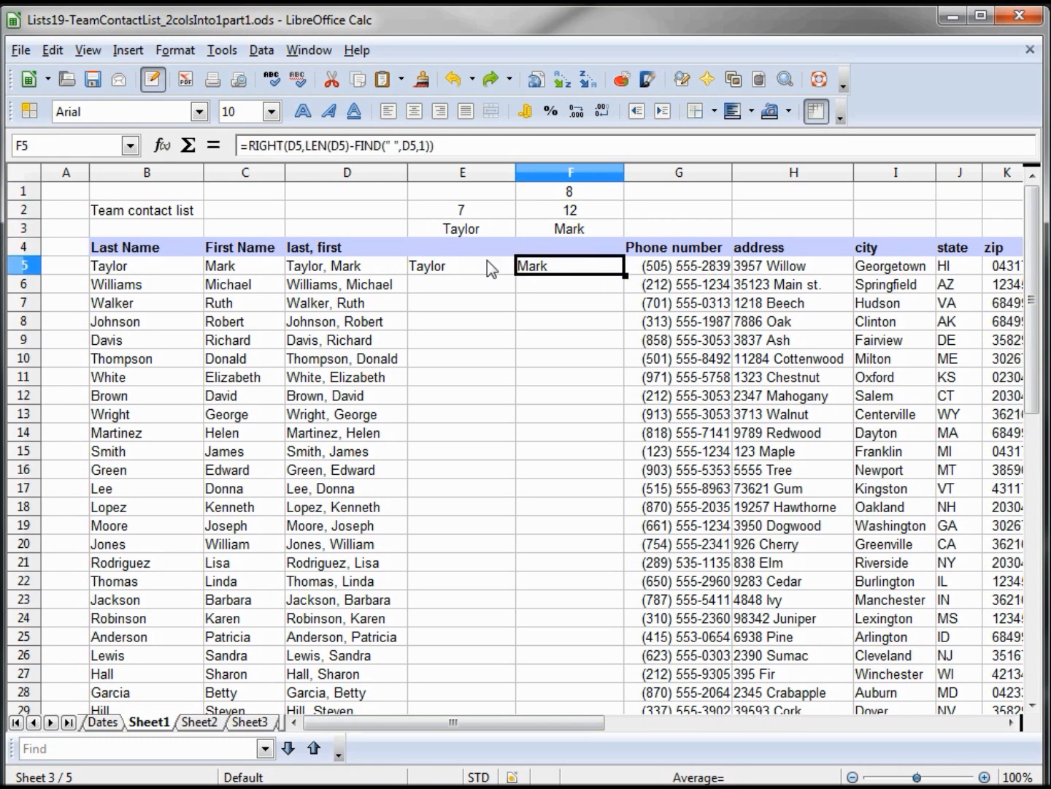
Step: Copy the last-name and first-name formulas in E5:F5 and paste them down through row 34 for the rest of the contacts
left_click(467, 268)
key("shift+Right")
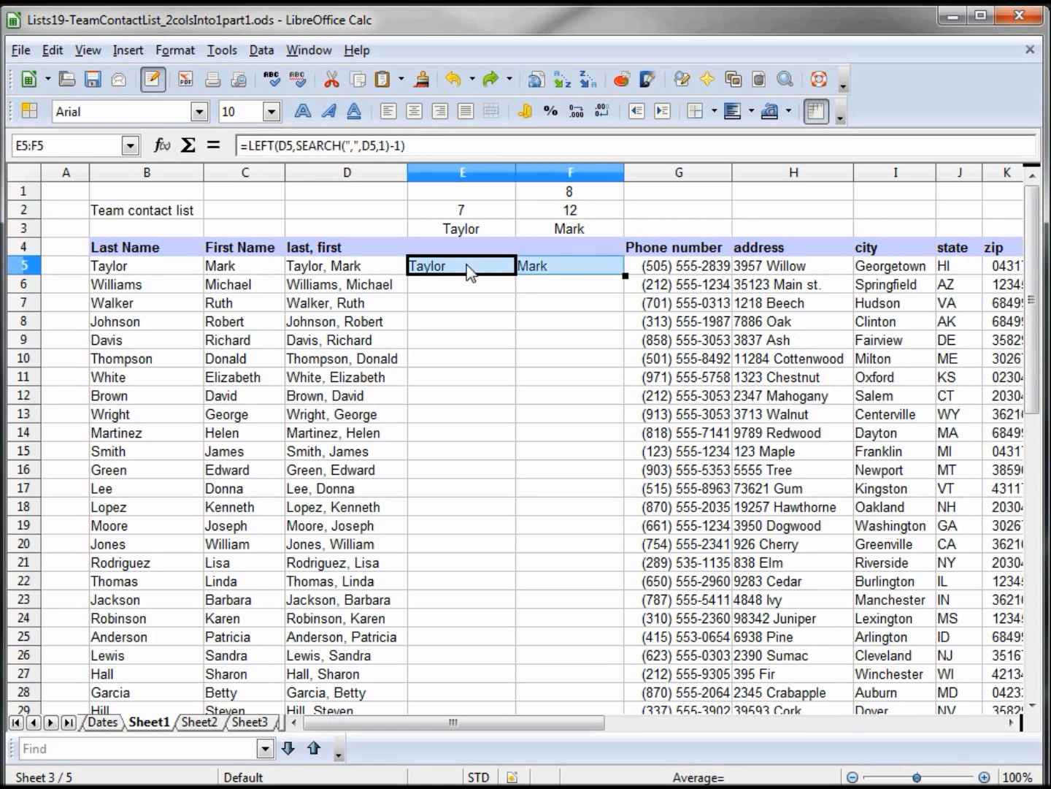
key("ctrl+c")
key("Down")
key("shift+Down")
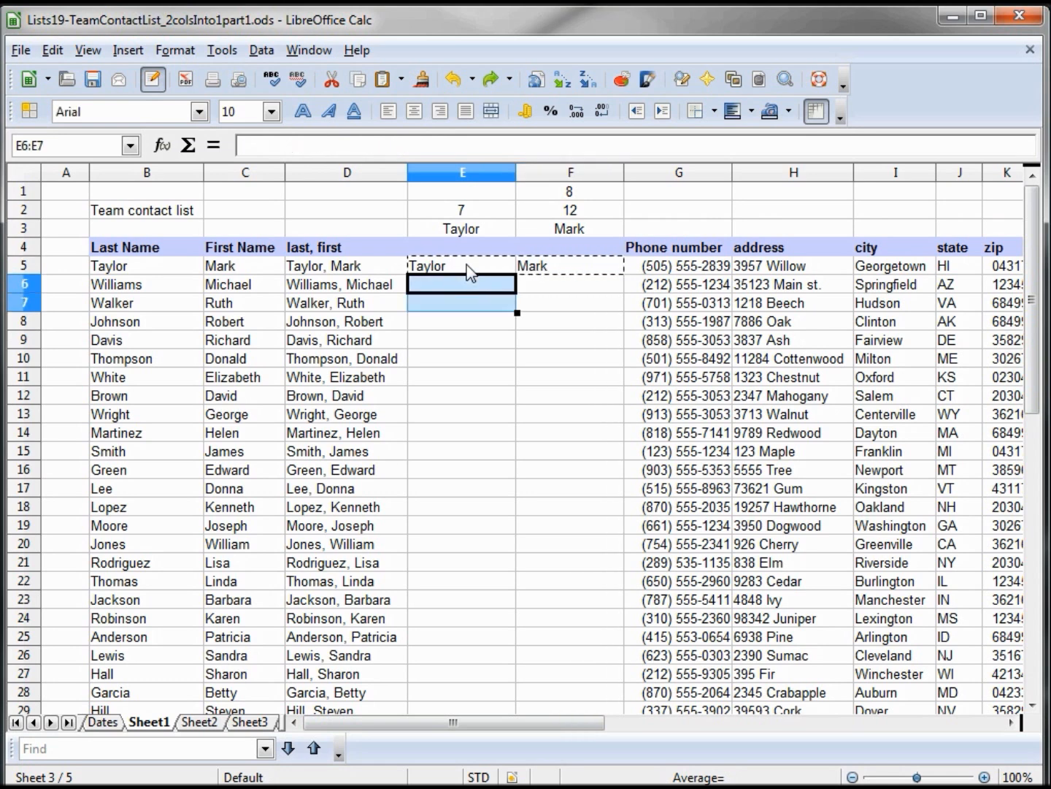
key("shift+Down")
key("shift+Down")
key("shift+Down")
key("shift+Down")
key("shift+Down")
key("shift+Down")
key("shift+Down")
key("shift+Down")
key("shift+Down")
key("shift+Down")
key("shift+Down")
key("shift+Down")
key("shift+Down")
key("shift+Down")
key("shift+Down")
key("shift+Down")
key("shift+Down")
key("shift+Down")
key("shift+Down")
key("shift+Down")
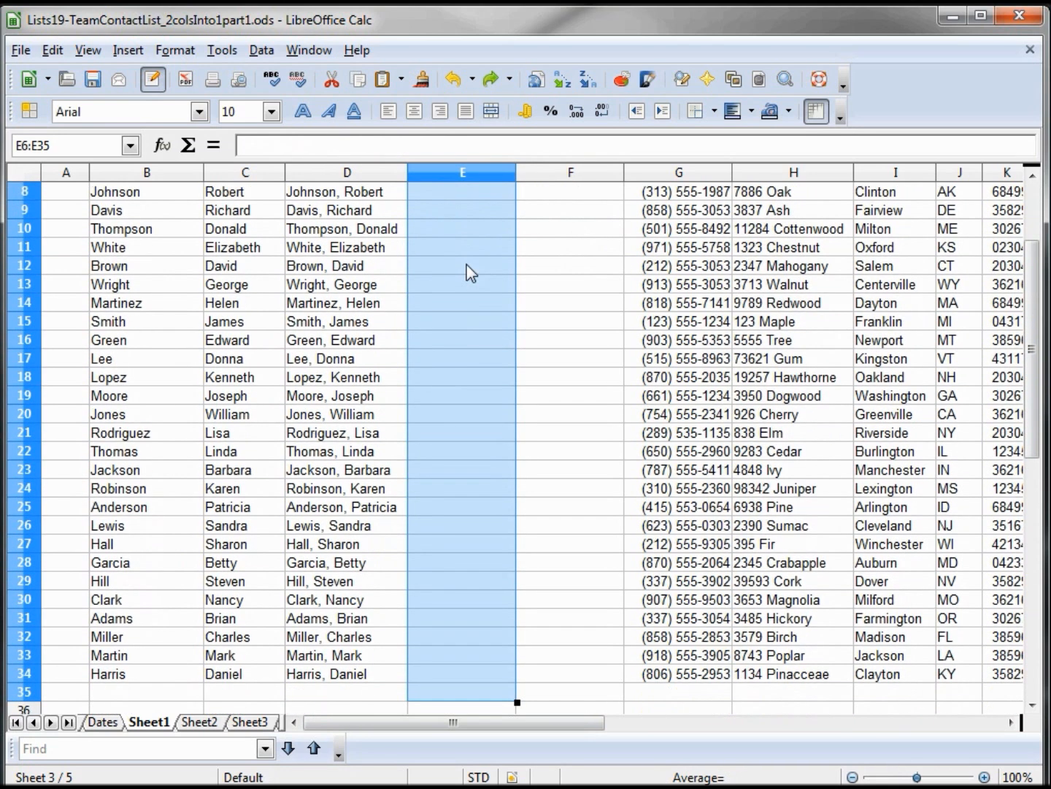
key("shift+Up")
key("ctrl+v")
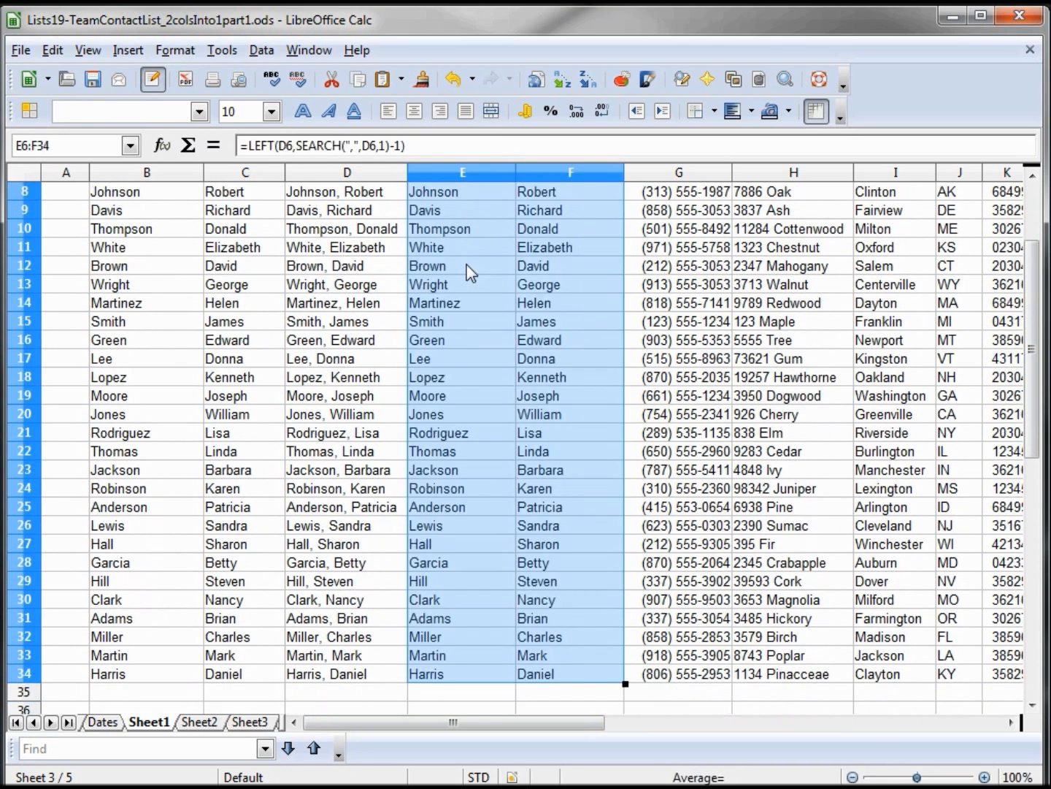
left_click(467, 267)
scroll(562, 339, "up", 3)
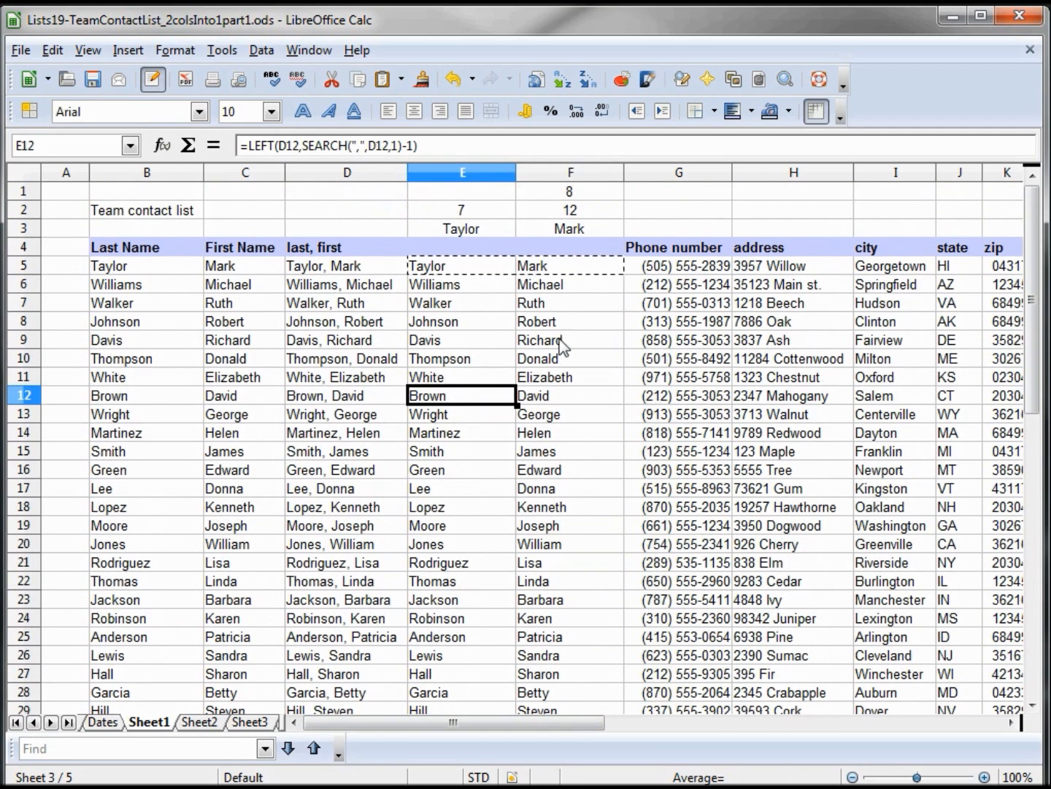